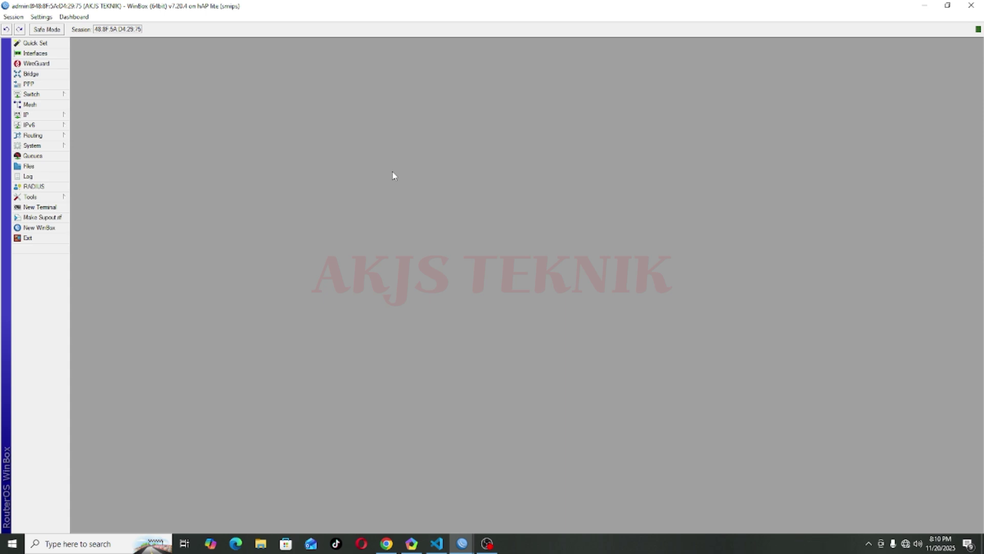
Step: Open the interface list and rename the ether4 interface to ether4-ISP
left_click(35, 52)
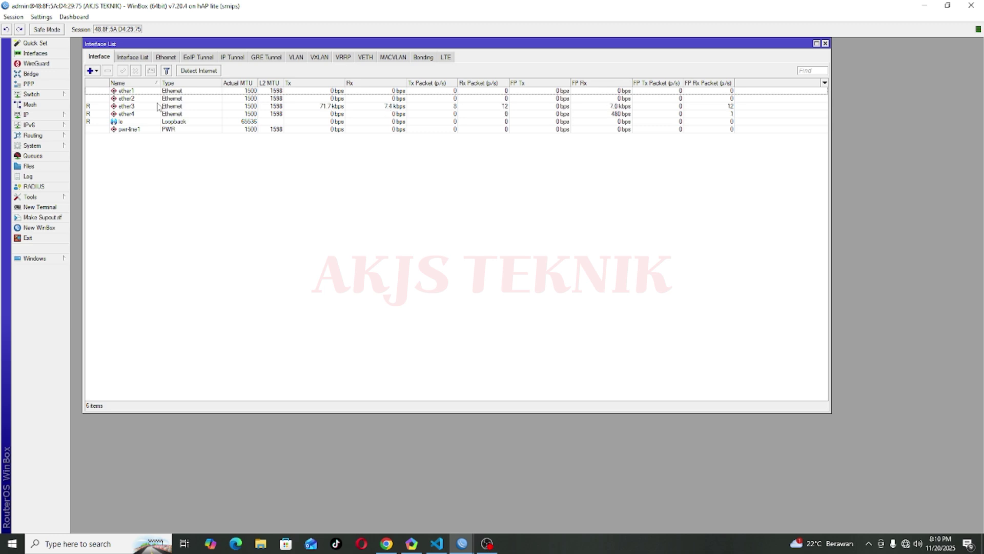
left_click(145, 113)
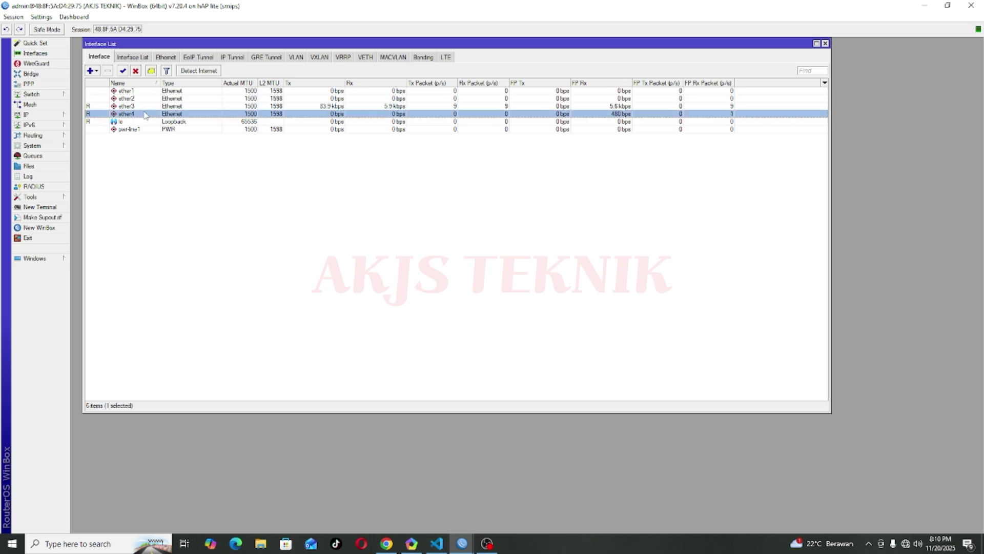
left_click(147, 107)
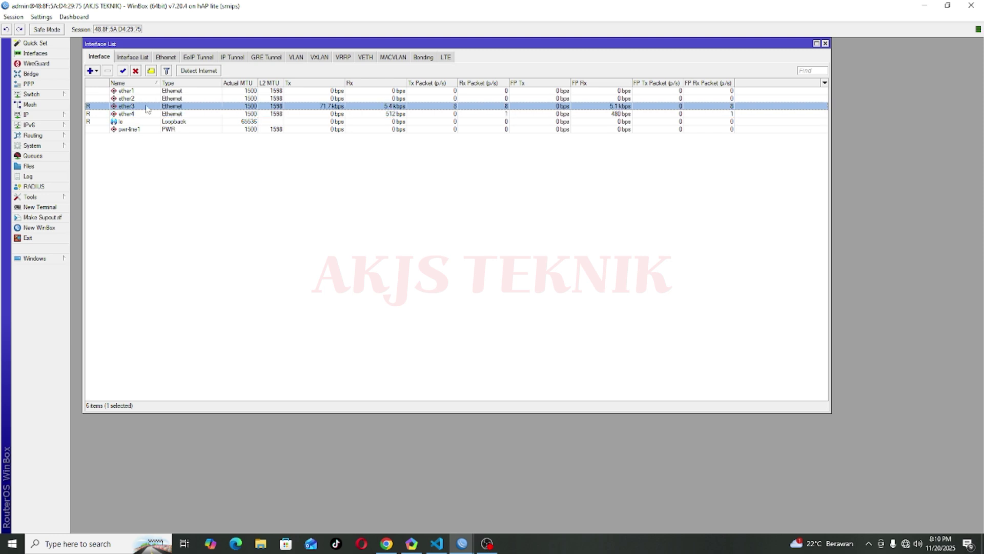
left_click(145, 99)
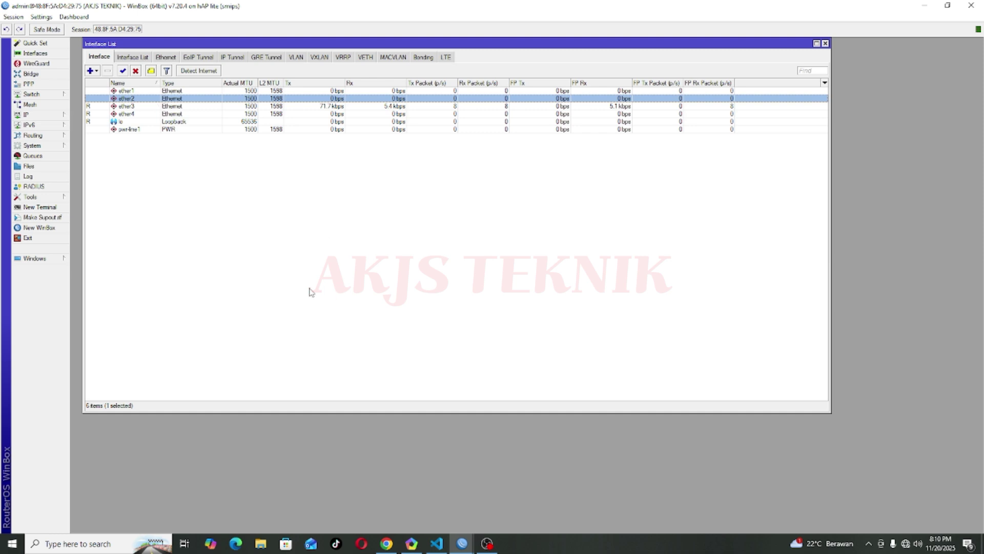
double_click(147, 114)
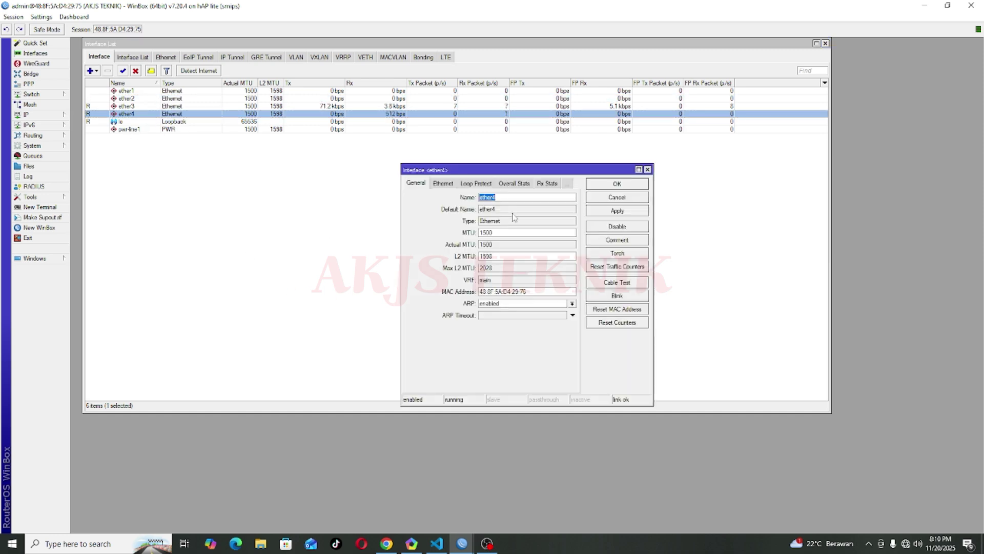
left_click_drag(478, 169, 422, 157)
left_click(446, 185)
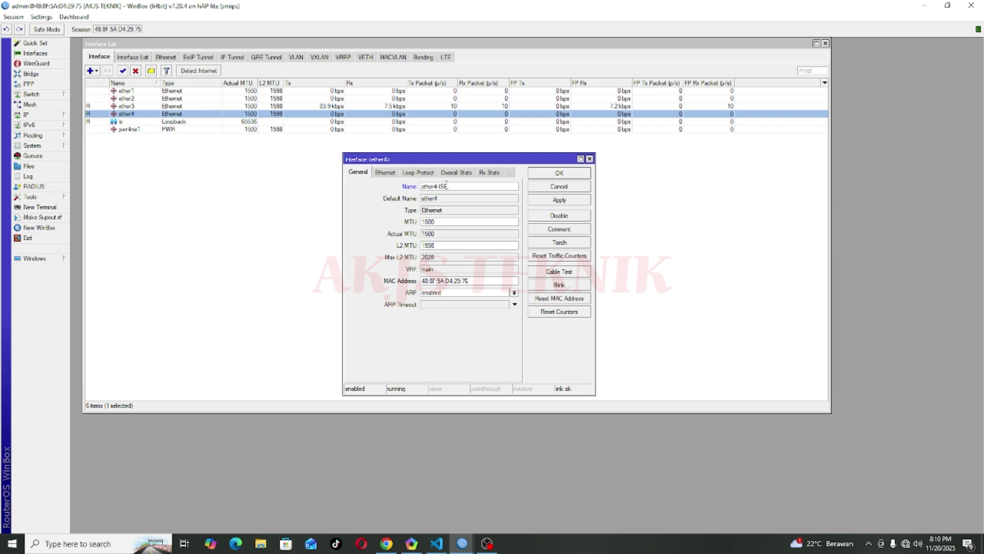
left_click(574, 172)
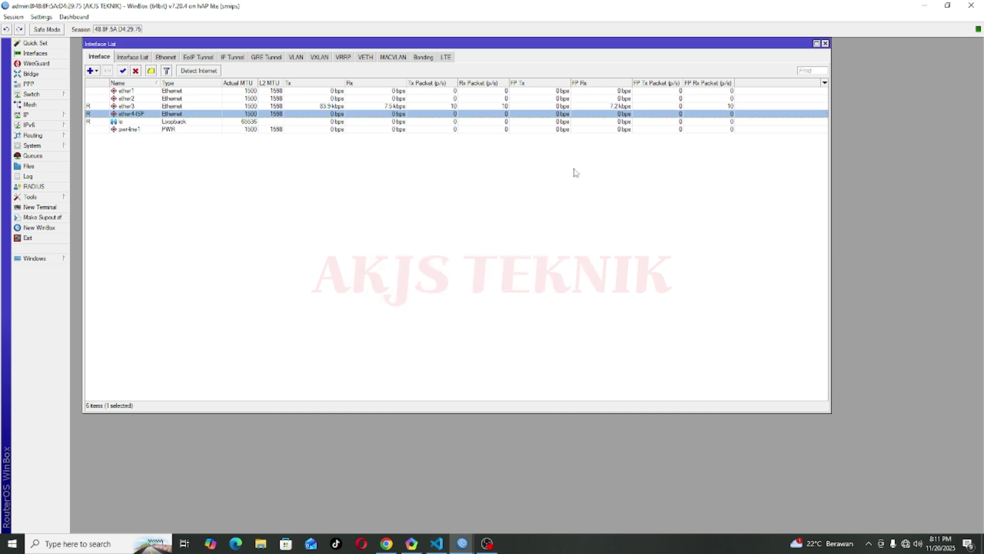
Step: Rename the ether3 interface to ether3-PPPOE
double_click(142, 106)
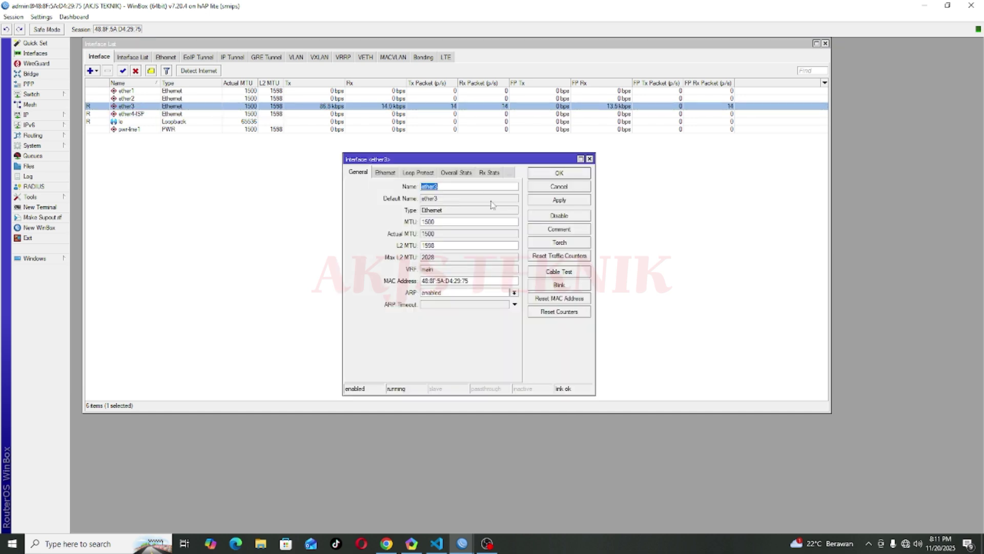
type("-PPPOE")
left_click(547, 175)
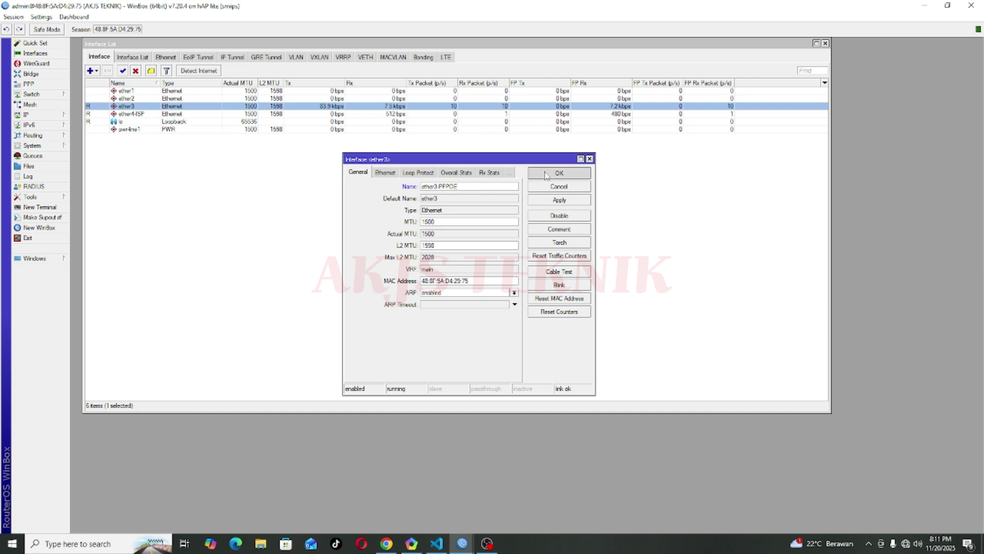
Step: Rename the ether2 interface to ether2-VOCHER and close the interface list
left_click(131, 99)
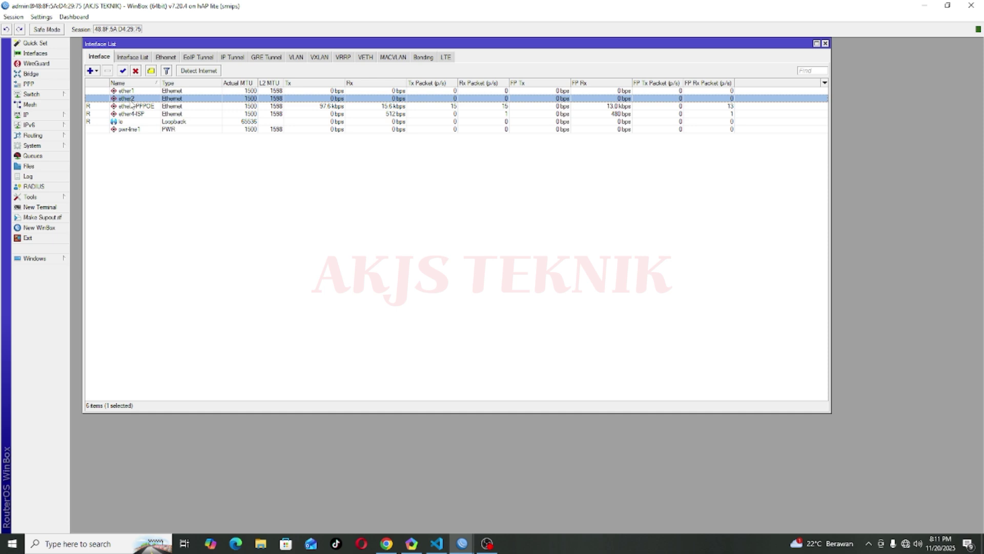
double_click(144, 99)
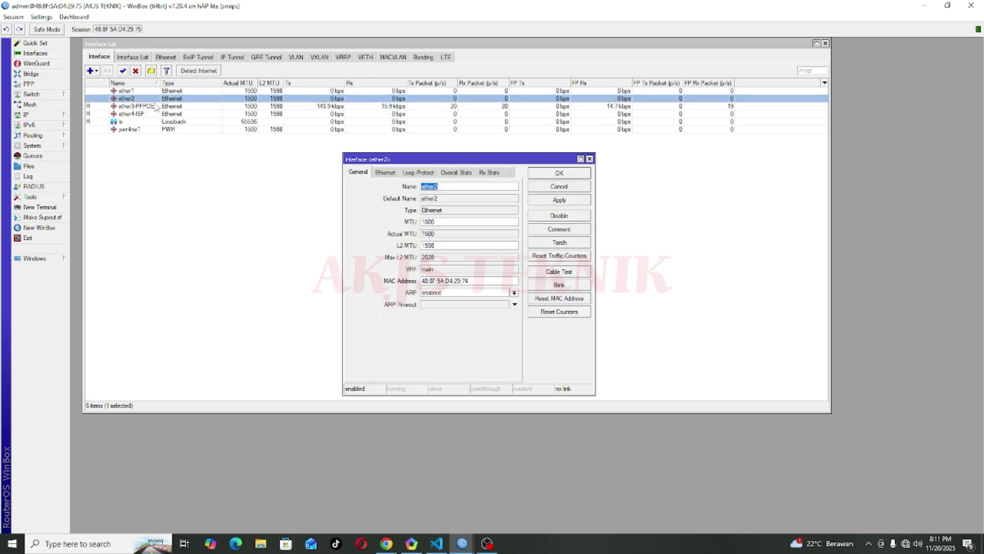
left_click(457, 187)
type("VOCHER")
left_click(538, 174)
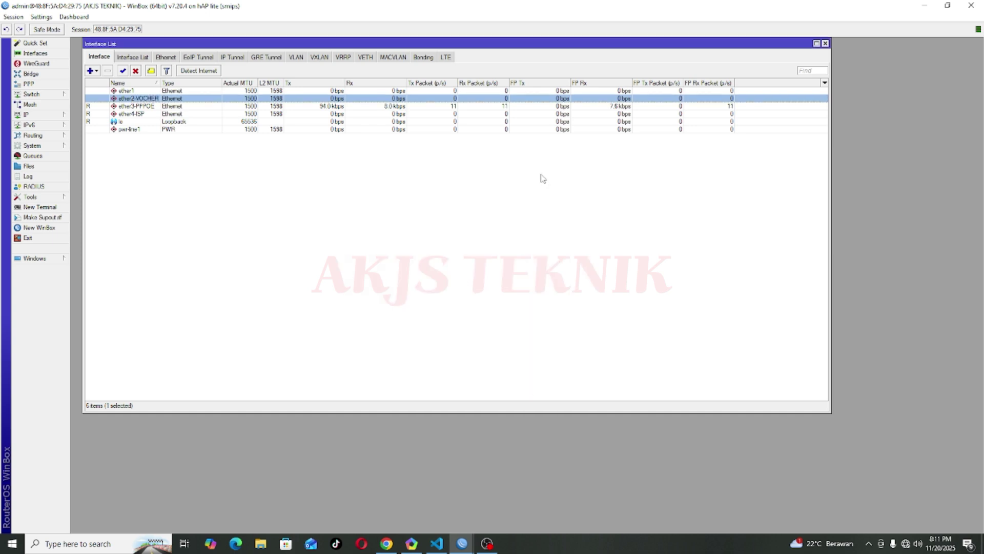
left_click(824, 45)
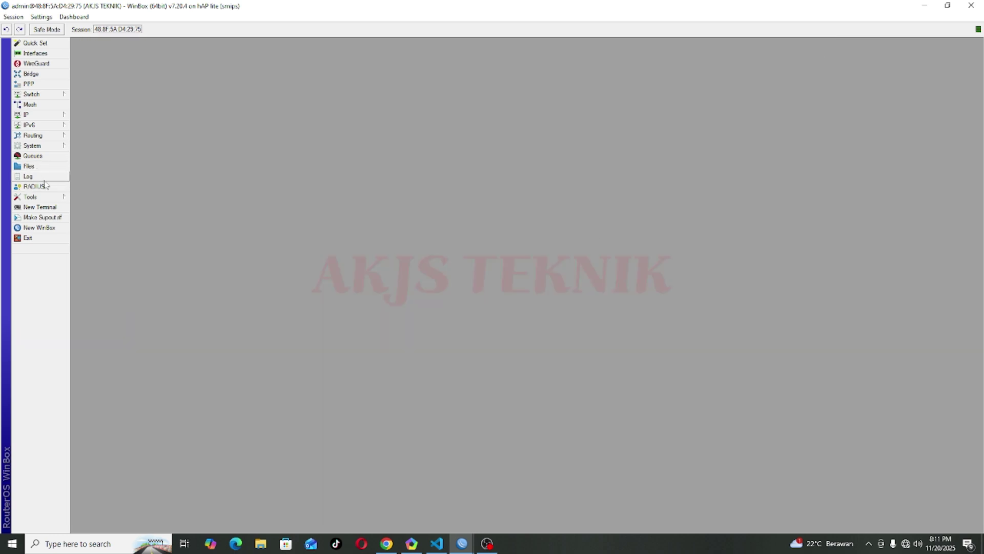
Step: Open a new router terminal and answer n to decline viewing the software license
left_click(41, 207)
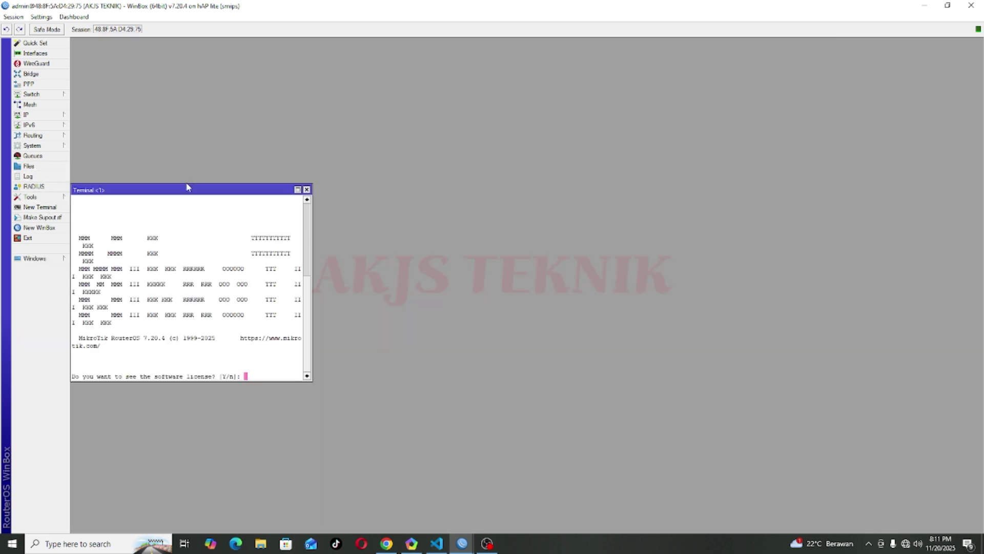
left_click_drag(187, 188, 316, 125)
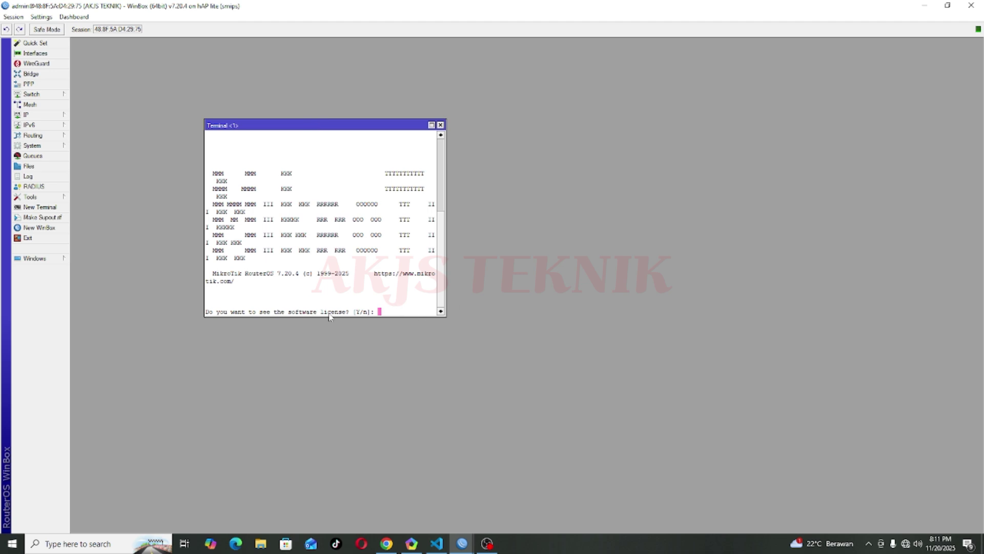
left_click_drag(371, 311, 318, 313)
left_click(384, 313)
type("n")
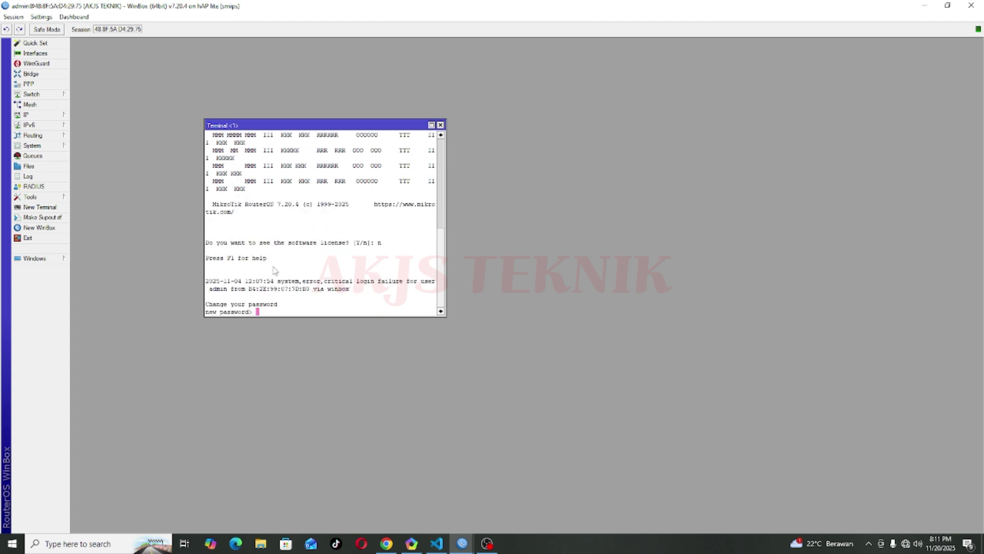
Step: Widen the terminal window, then enter and repeat the new admin password to change it
left_click_drag(204, 186, 124, 186)
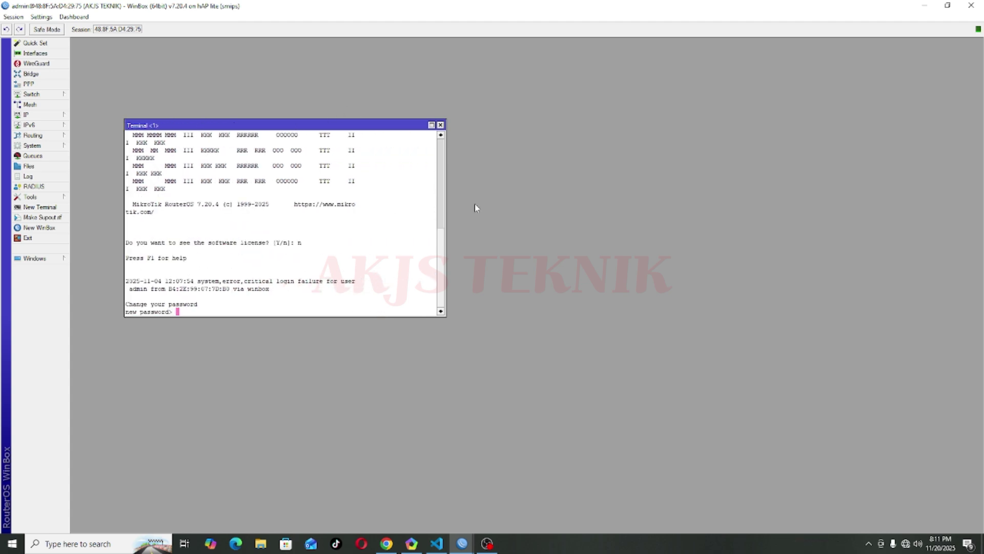
left_click_drag(445, 188, 576, 188)
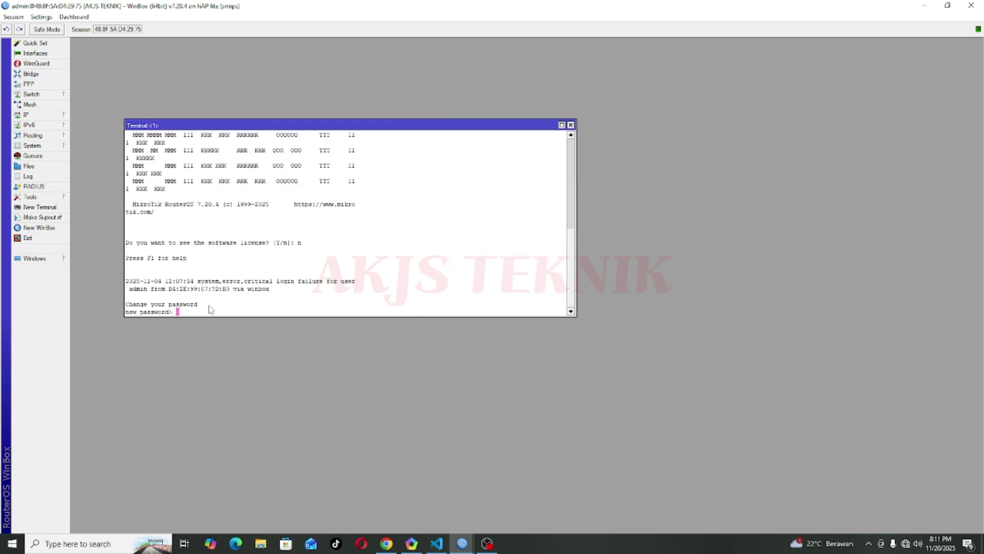
type("*")
key("Return")
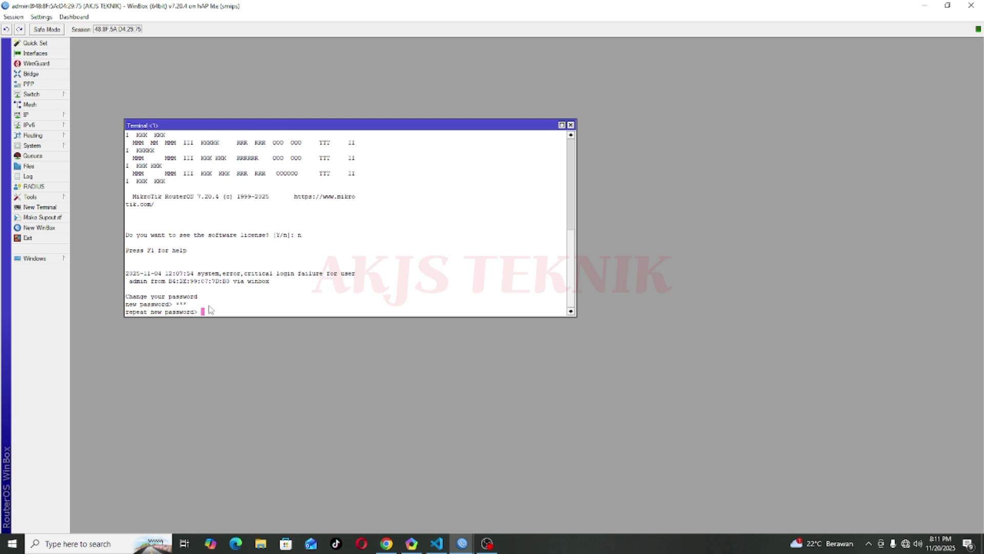
type("***")
key("Return")
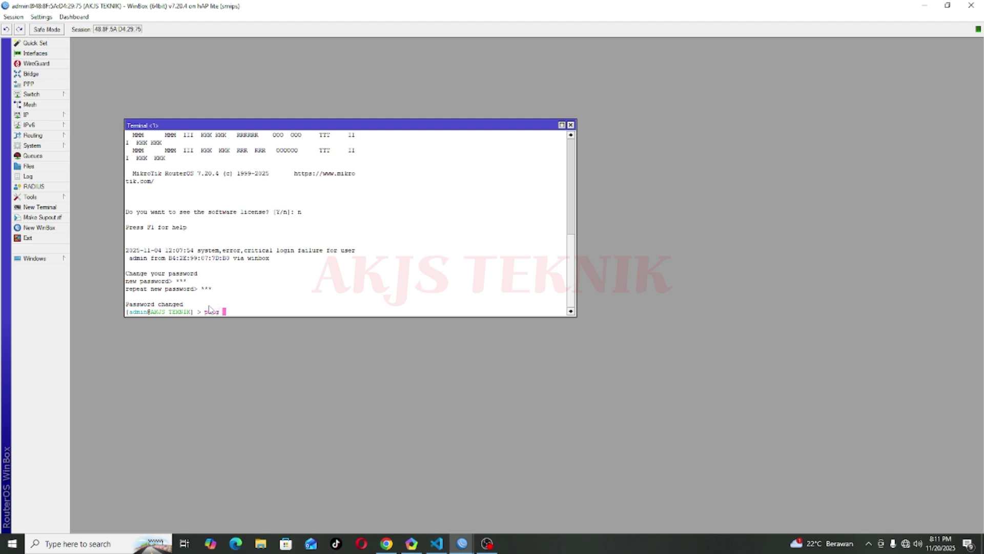
Step: Start a continuous ping to 8.8.8.8 and move the narrowed terminal aside to keep it in view
type("ping 8.8.8.8")
key("Return")
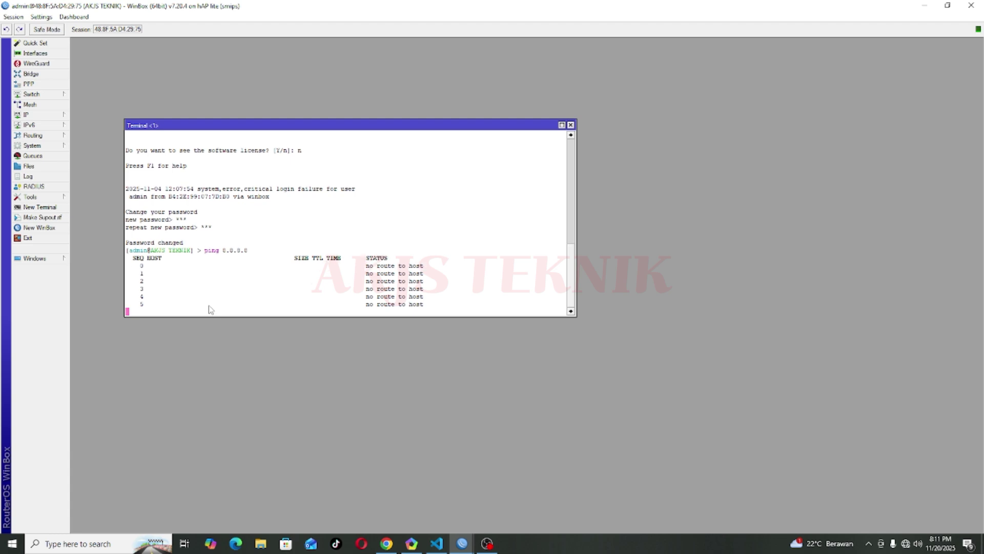
left_click_drag(124, 153, 249, 151)
left_click_drag(319, 126, 598, 84)
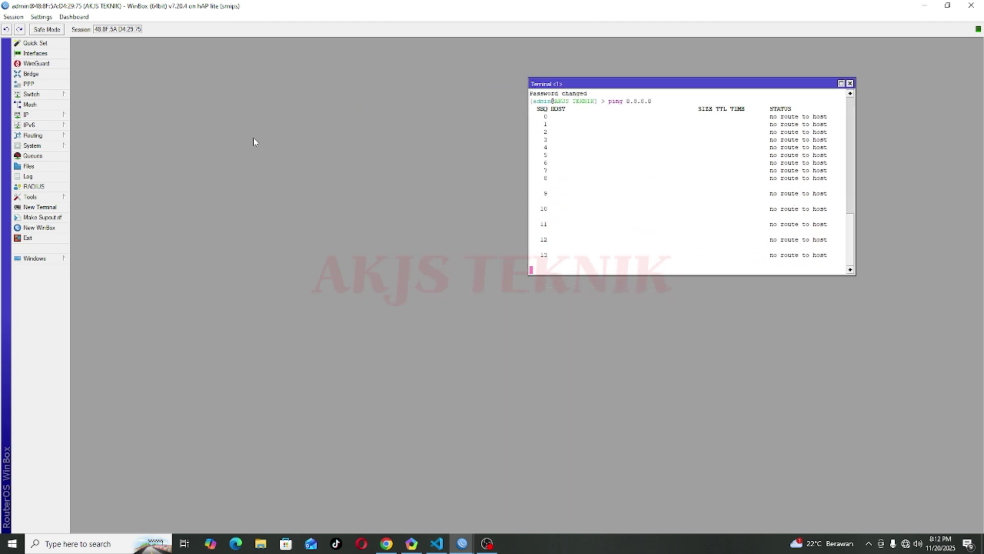
Step: Add a DHCP client on the ether4-ISP interface, keeping peer DNS, peer NTP and the default route enabled
left_click(54, 115)
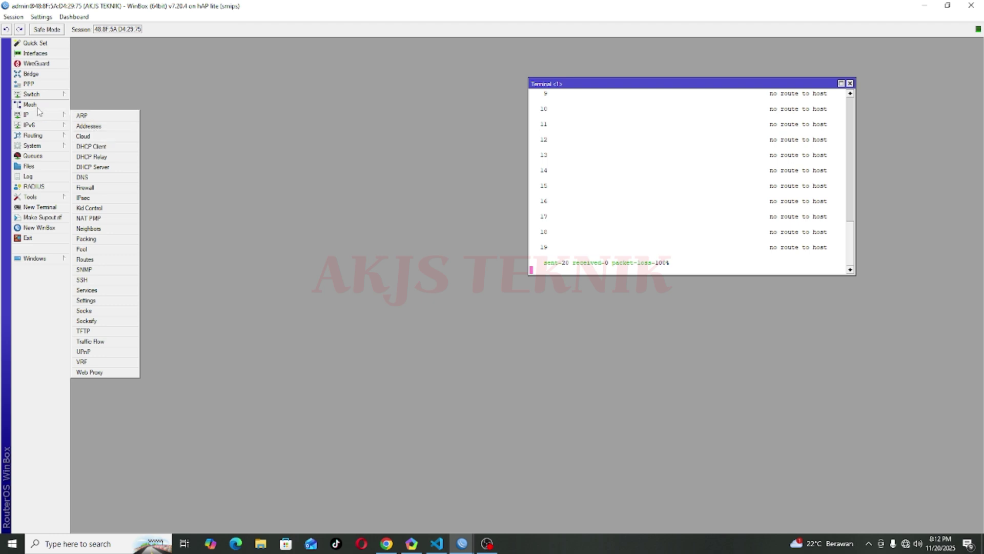
left_click(104, 148)
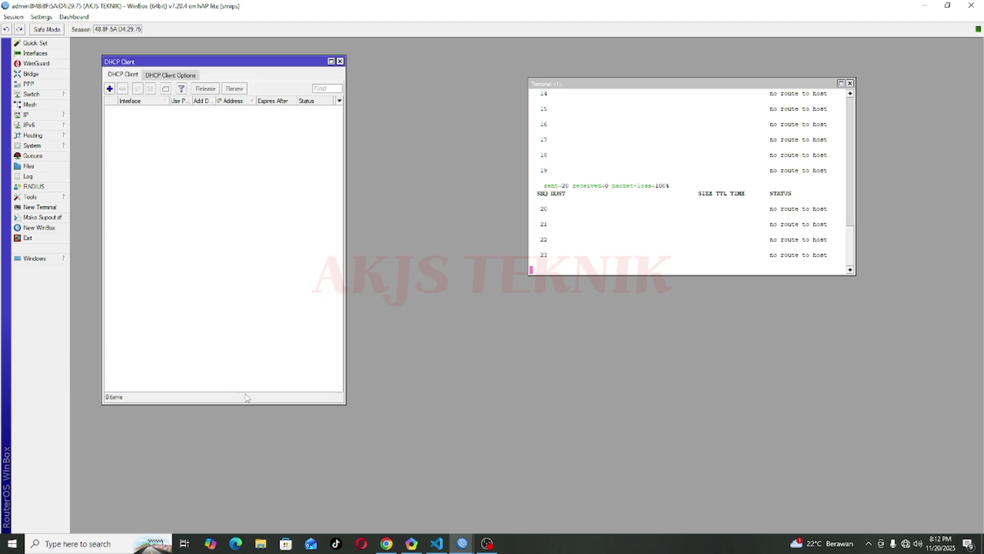
left_click_drag(343, 214, 487, 214)
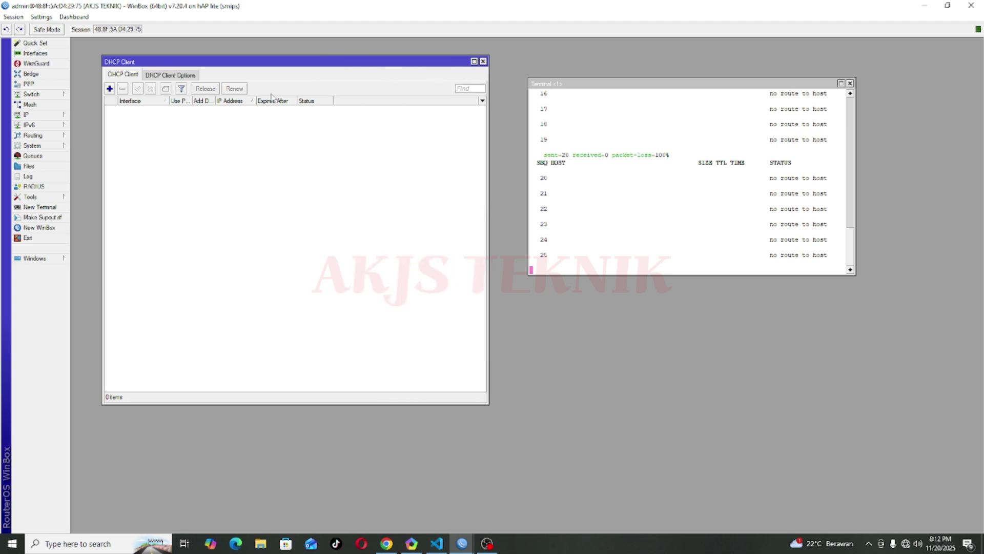
left_click(110, 88)
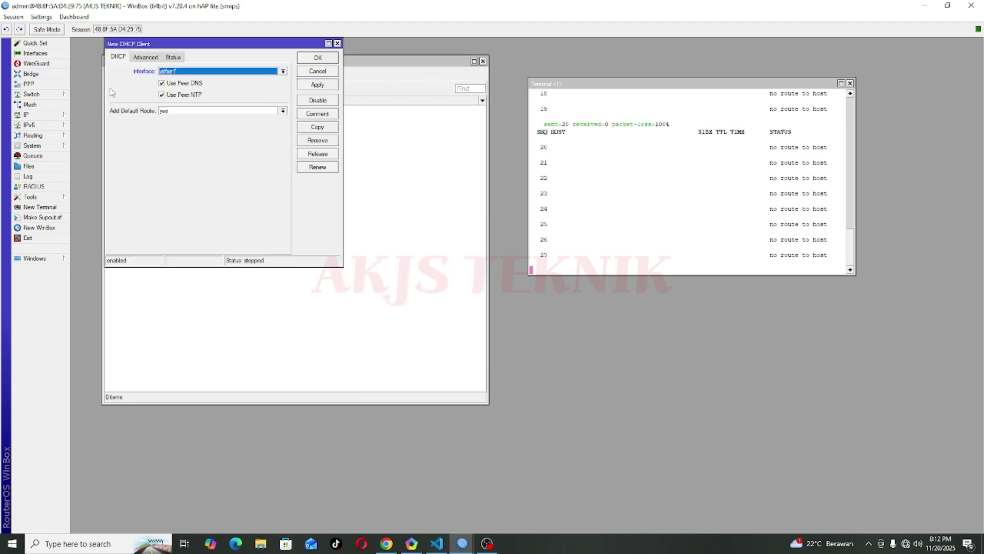
left_click(176, 72)
left_click(176, 72)
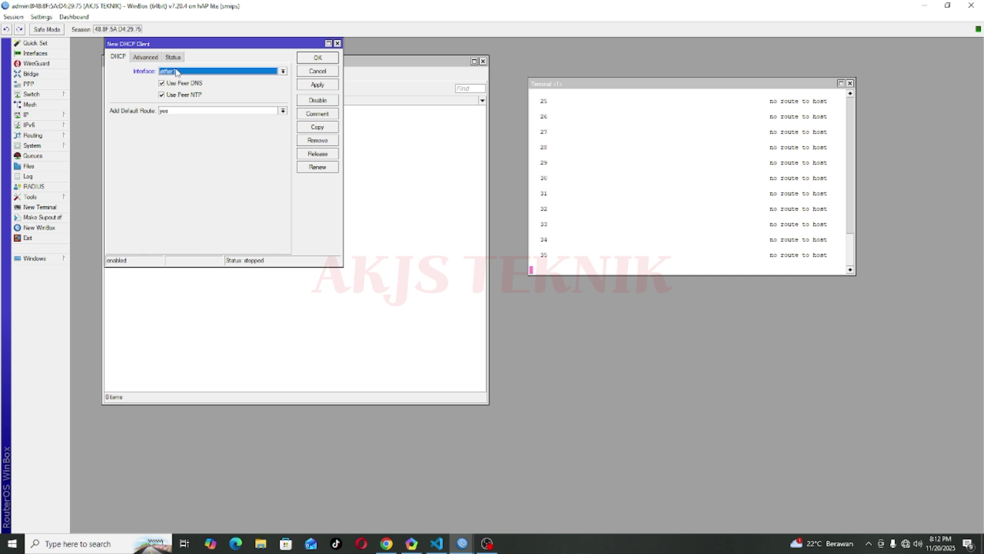
left_click(177, 72)
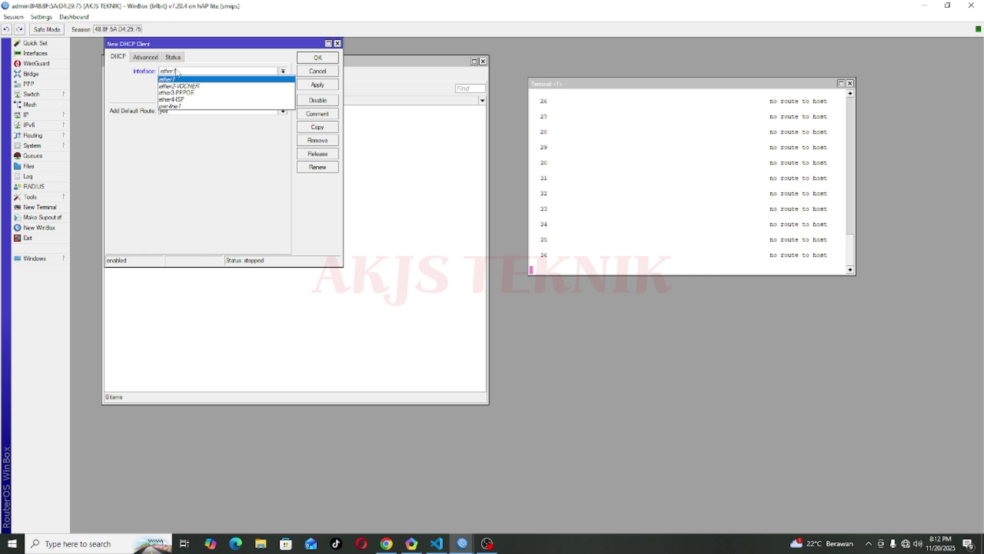
left_click(180, 100)
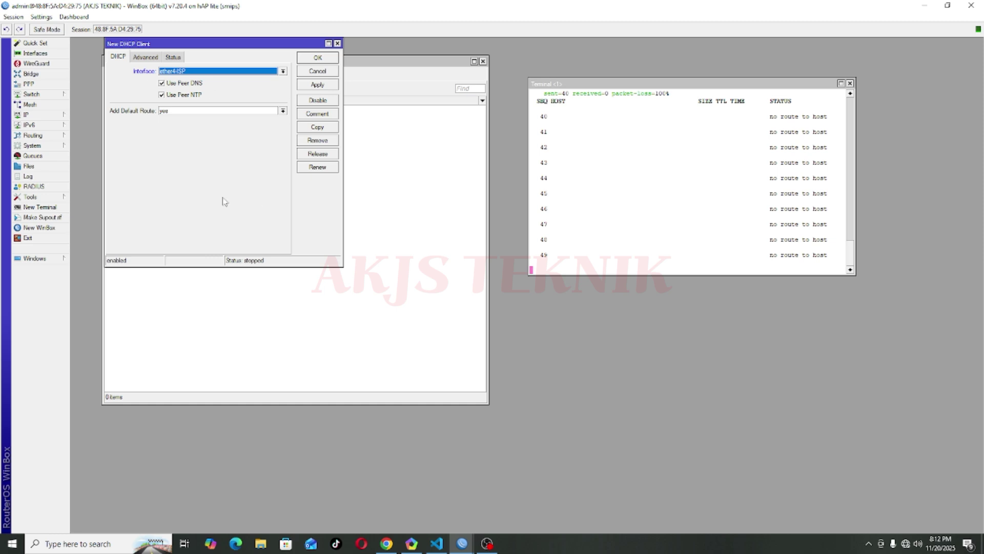
left_click(314, 85)
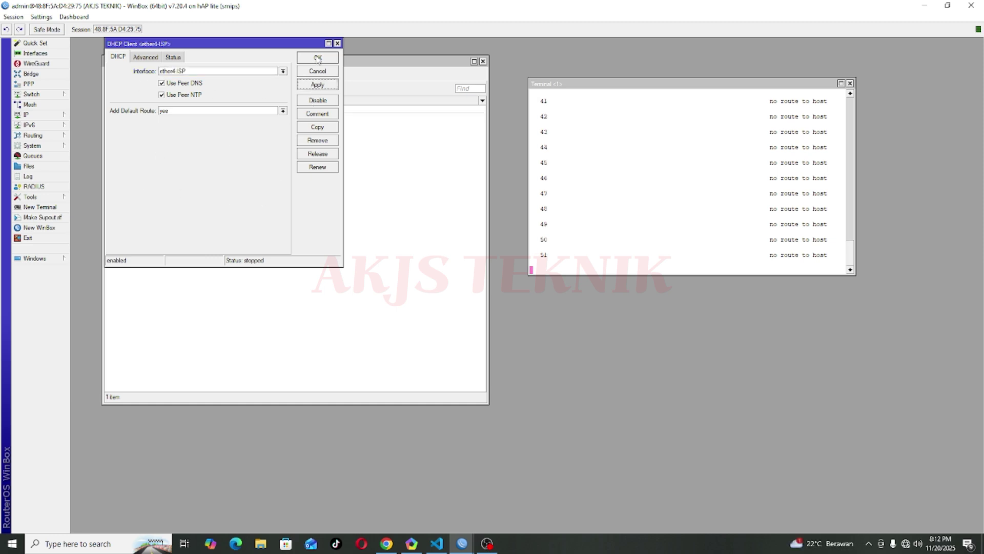
left_click(318, 58)
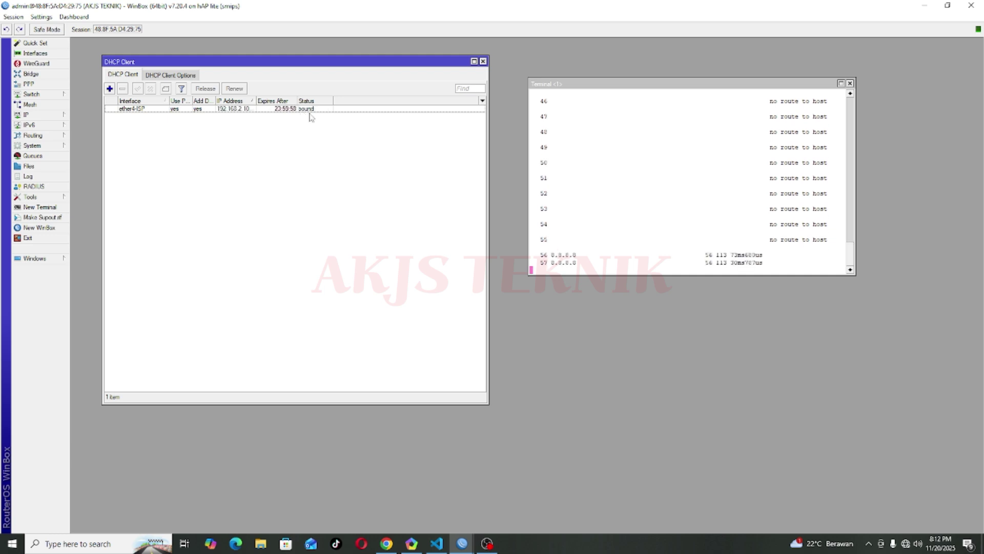
Step: Examine the ping results for 8.8.8.8 in the terminal to check the router's internet connection
left_click_drag(764, 263, 726, 210)
left_click(755, 203)
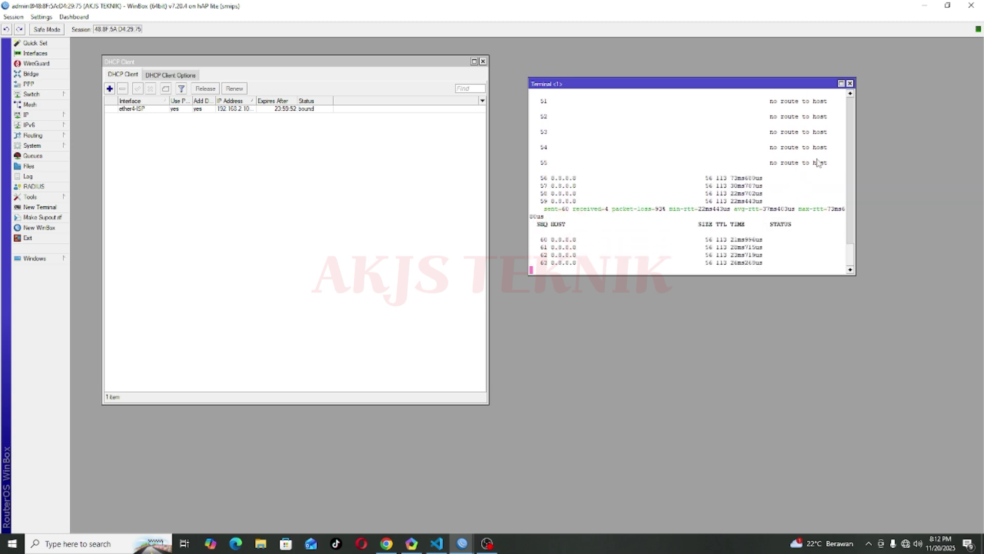
left_click_drag(820, 163, 795, 163)
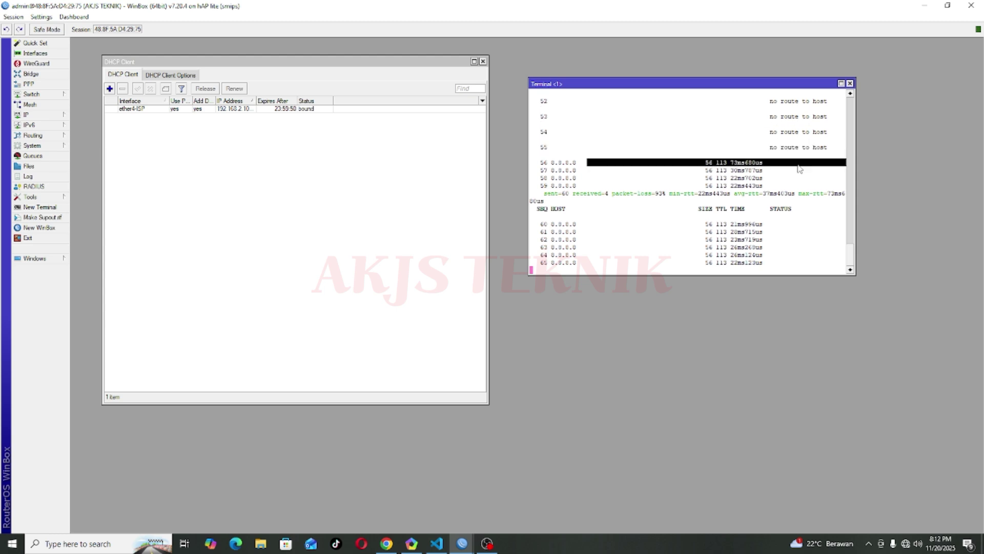
left_click_drag(553, 217, 762, 231)
left_click(756, 226)
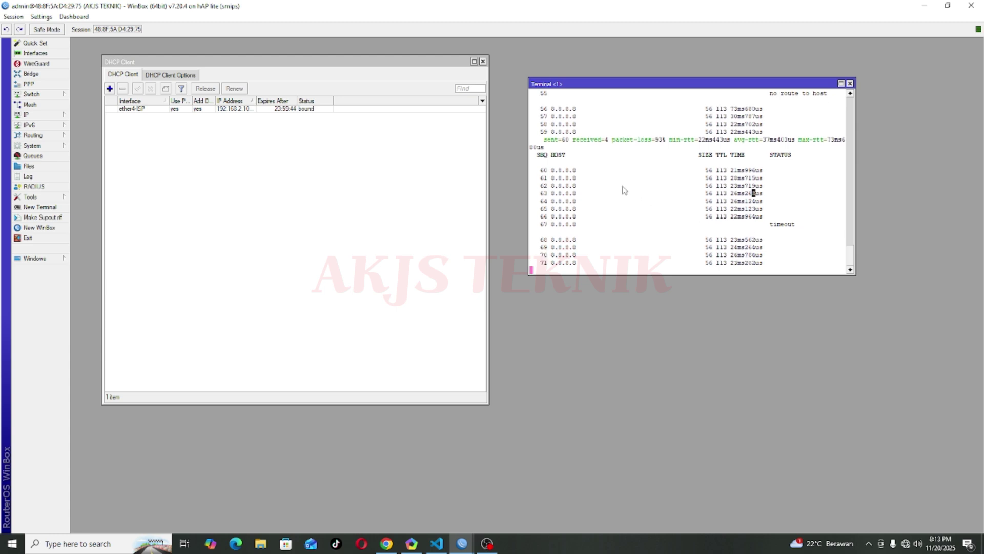
left_click_drag(541, 163, 777, 229)
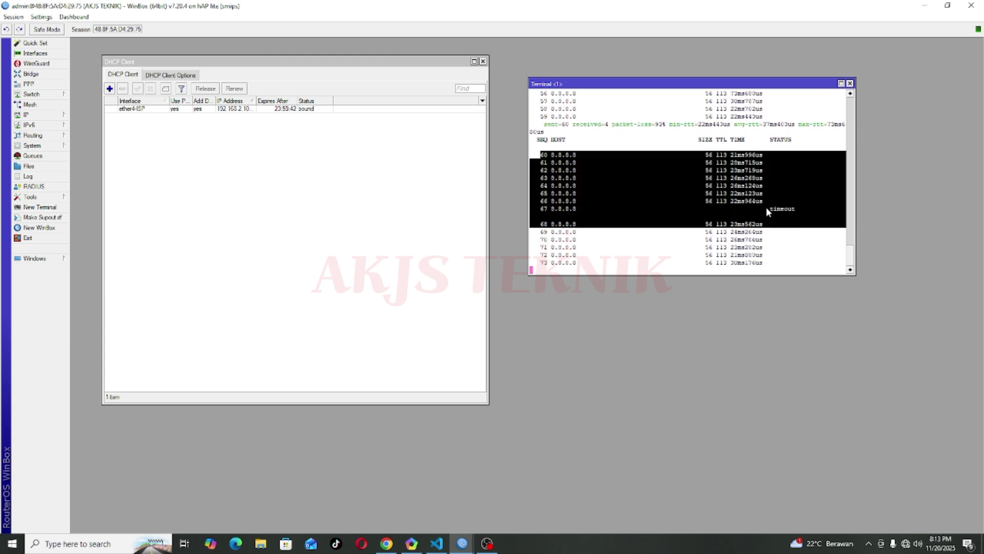
left_click(906, 543)
left_click(908, 544)
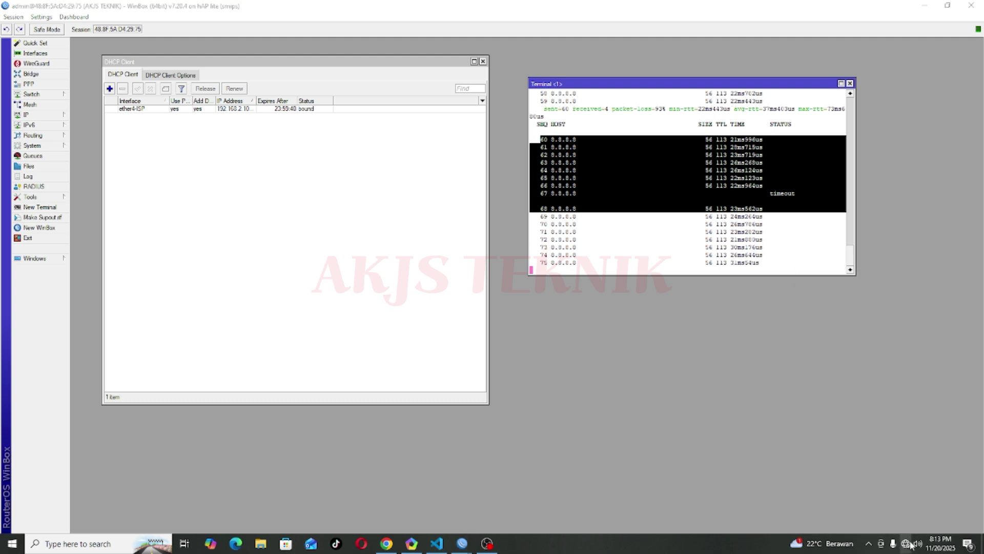
left_click(660, 147)
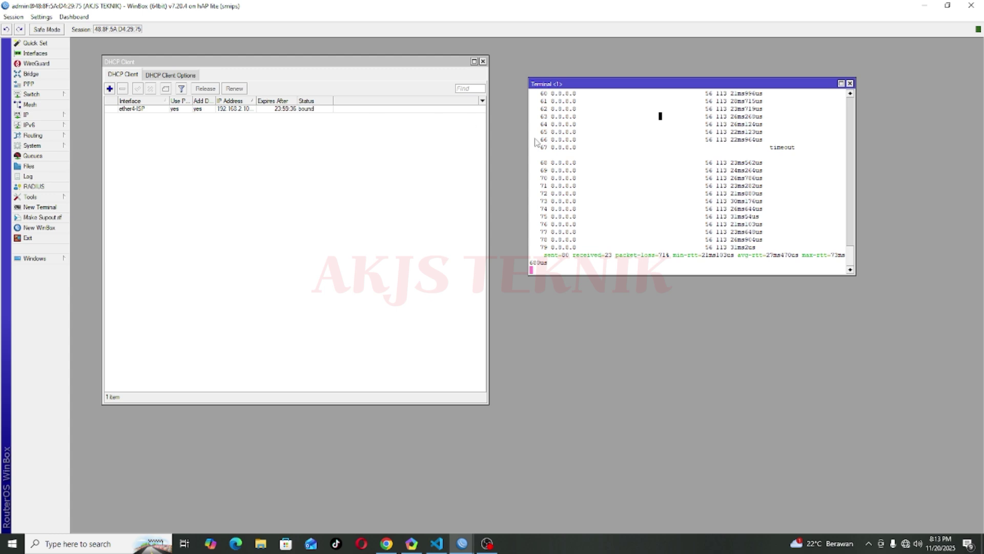
left_click(146, 109)
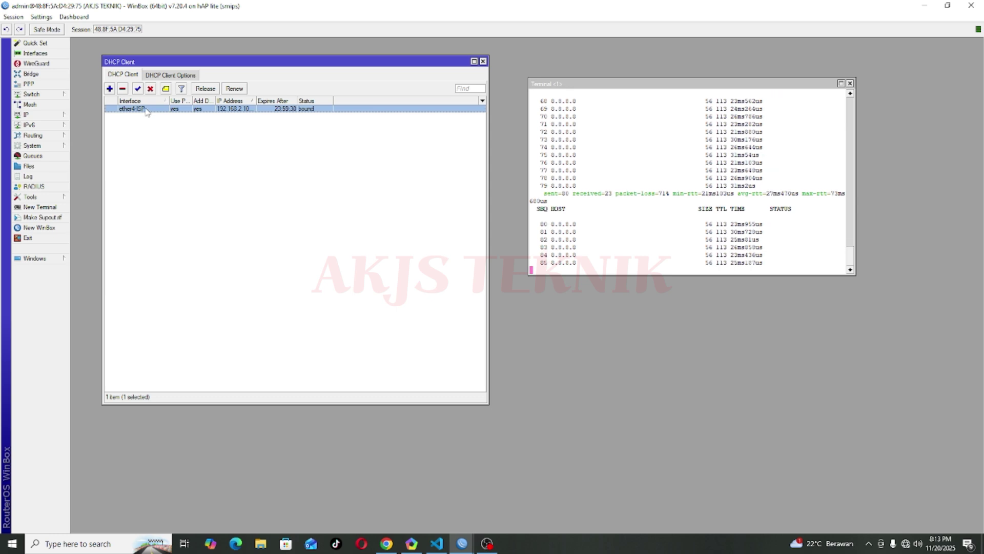
Step: Open the firewall's NAT rule list and place its window below the terminal
left_click(43, 116)
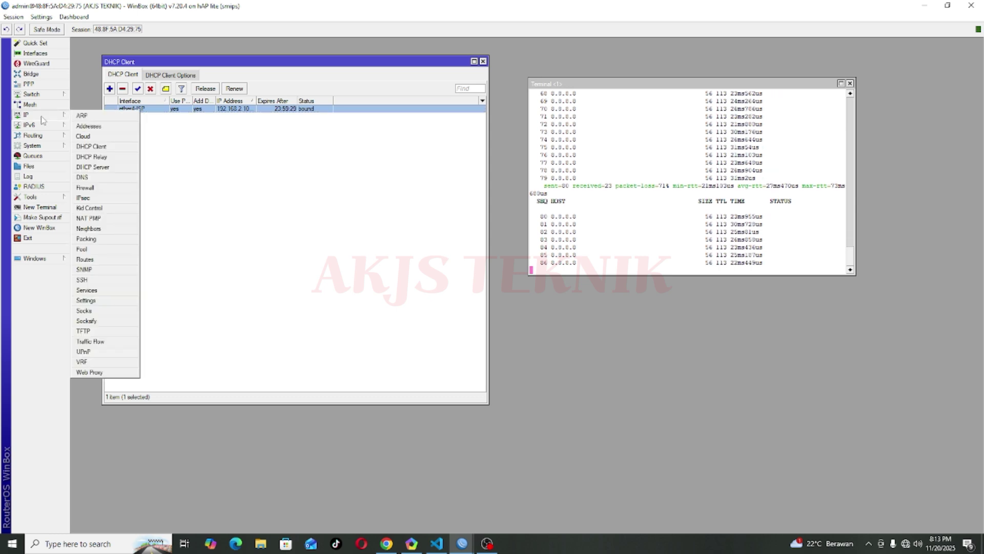
left_click(96, 187)
left_click_drag(145, 78, 349, 126)
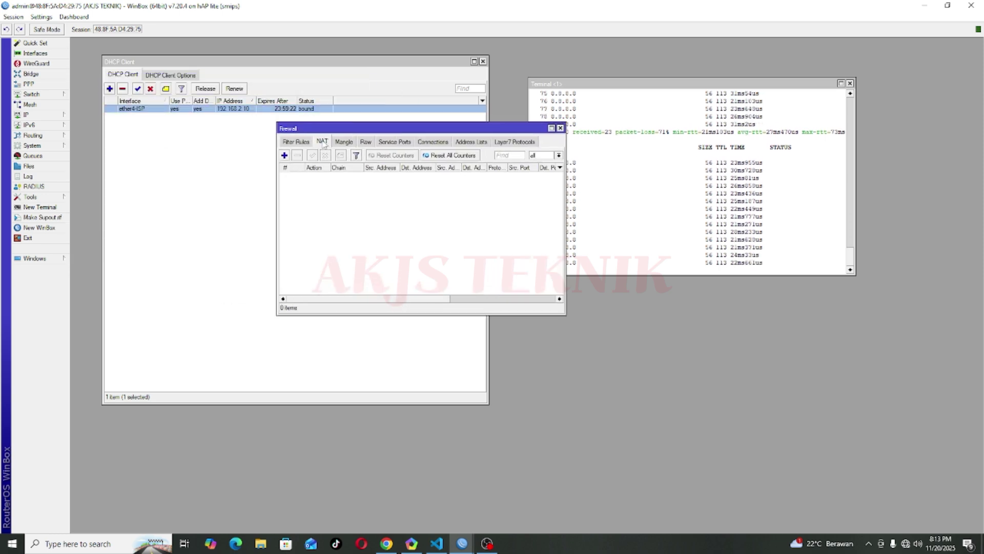
left_click_drag(306, 129, 514, 282)
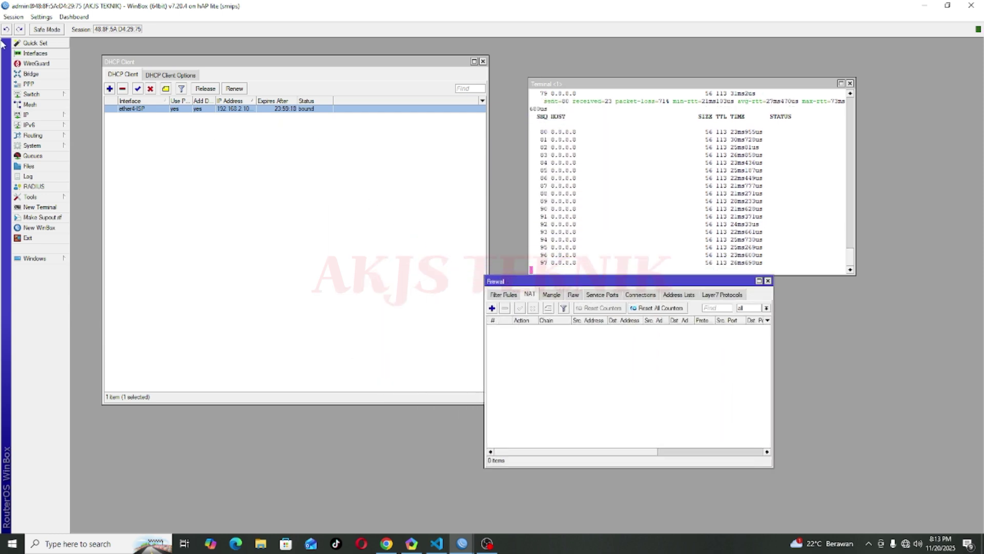
Step: Open the interface list, narrow it, and arrange the shortened DHCP client and firewall windows beside it
left_click(44, 56)
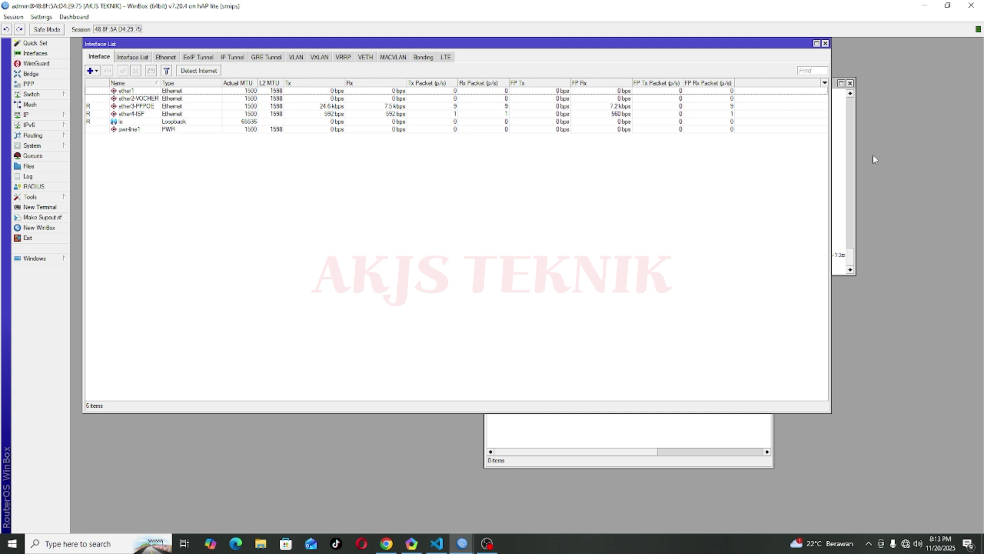
left_click_drag(830, 136, 482, 174)
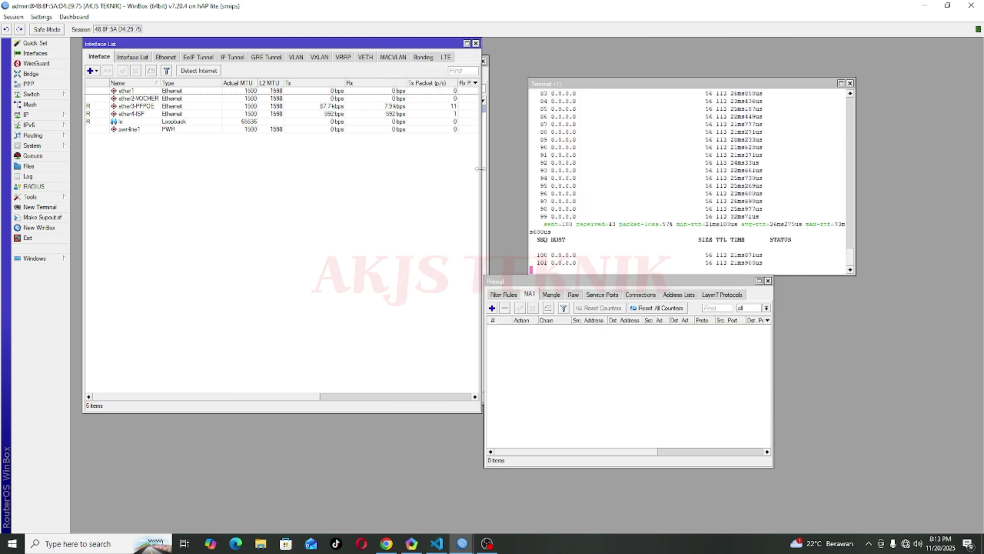
left_click_drag(554, 288, 600, 293)
left_click(486, 160)
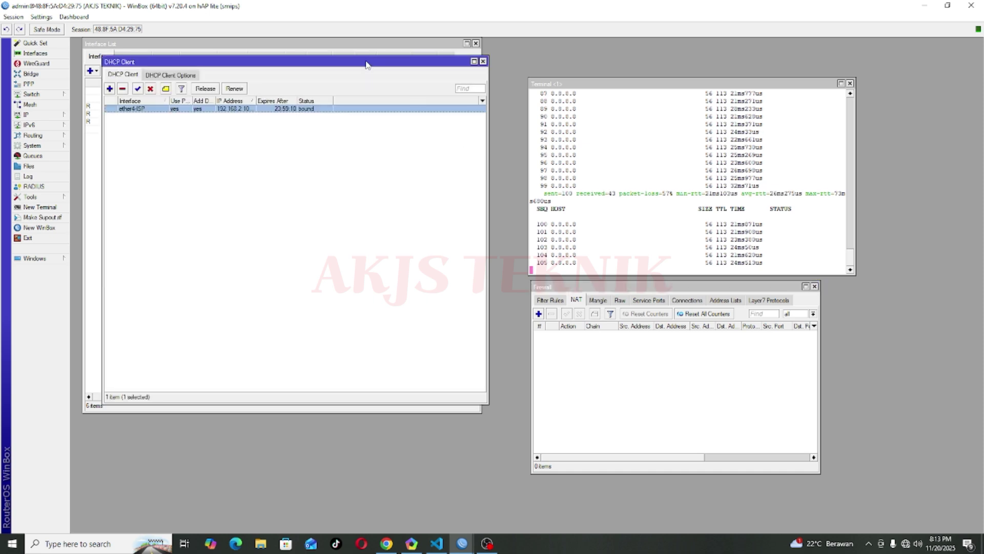
left_click_drag(365, 61, 759, 54)
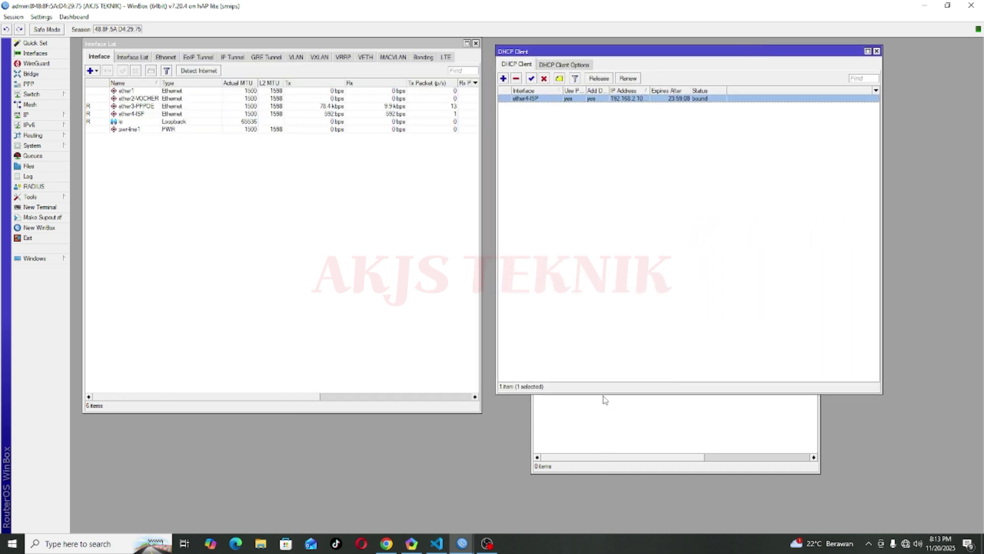
left_click_drag(603, 393, 638, 266)
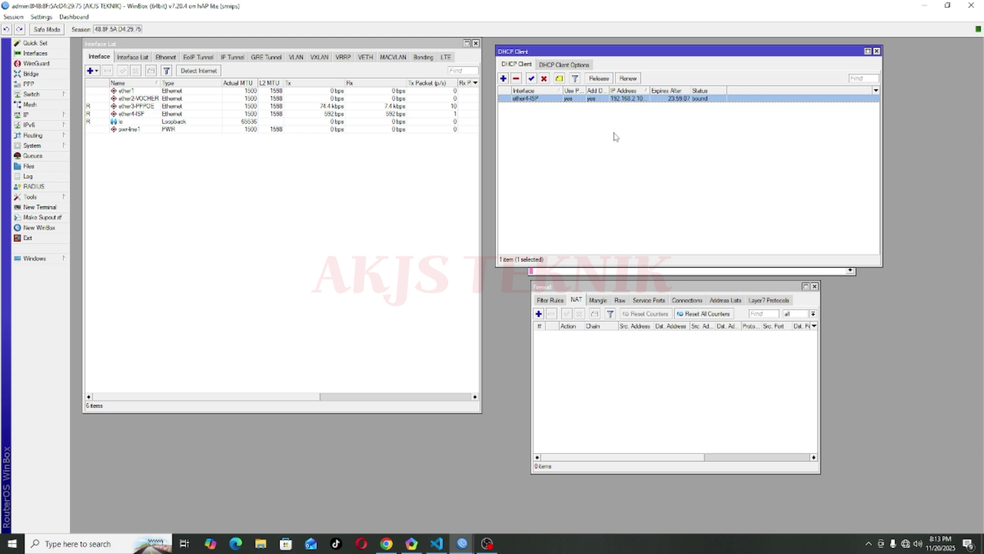
Step: Examine the ether4-ISP, ether3-PPPOE and ether2-VOCHER ports in the interface list and check the running ping
left_click(141, 114)
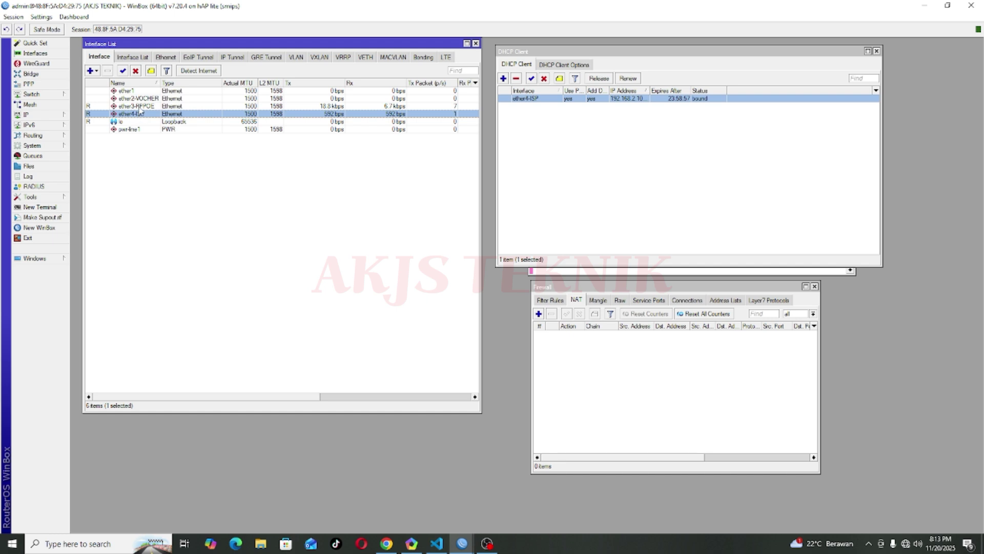
left_click(139, 107)
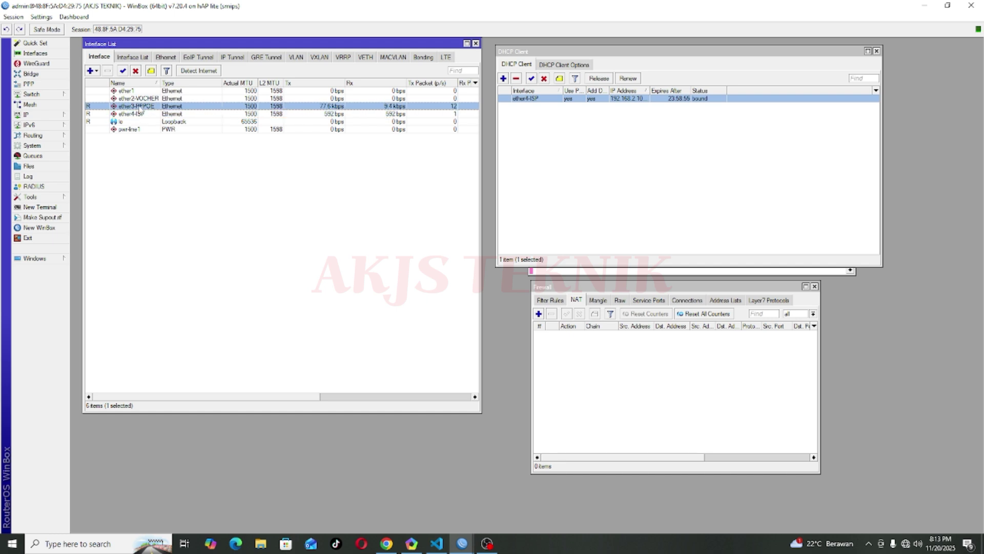
left_click(146, 98)
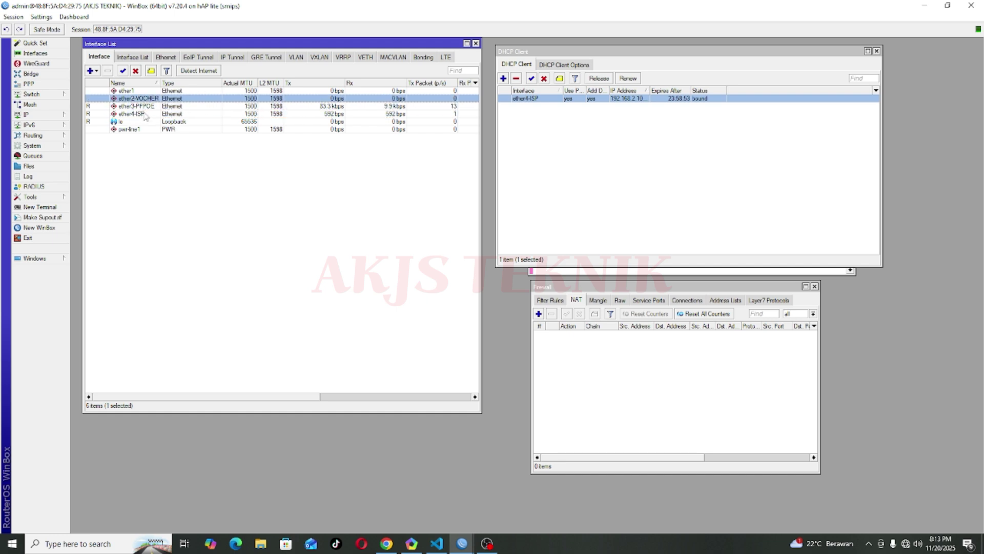
left_click(144, 115)
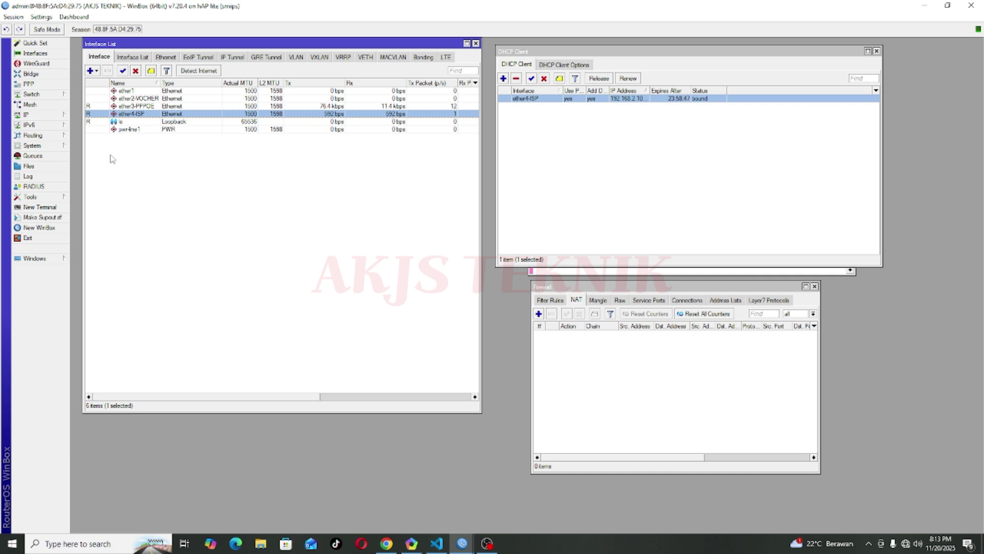
left_click(556, 274)
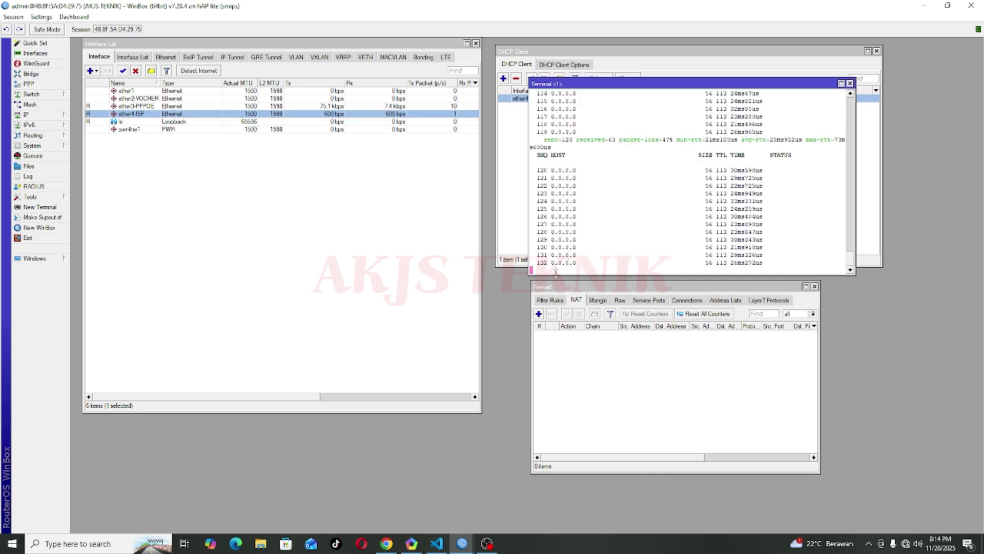
left_click(508, 123)
left_click(134, 107)
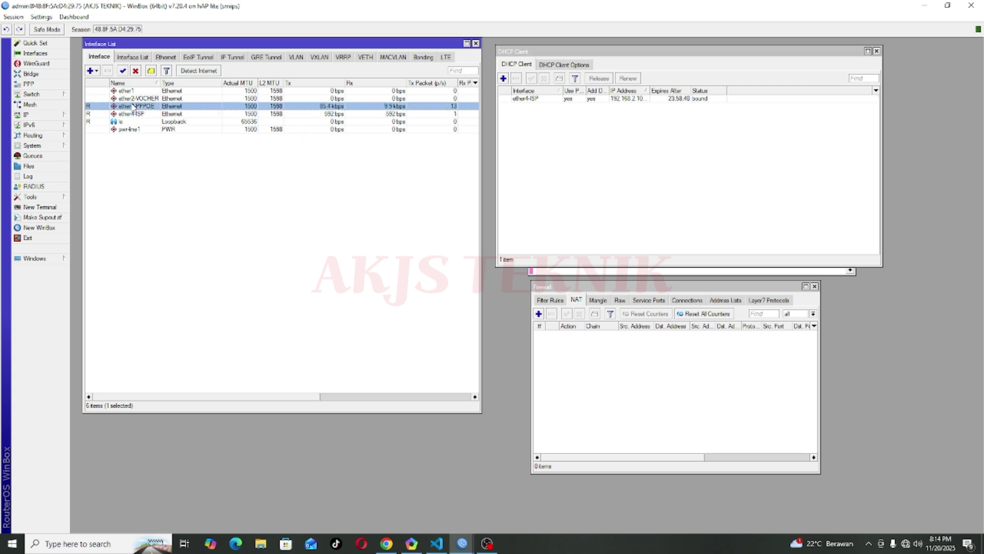
Step: Start a new NAT rule with chain srcnat and ether4-ISP as the out interface
left_click_drag(559, 285, 556, 283)
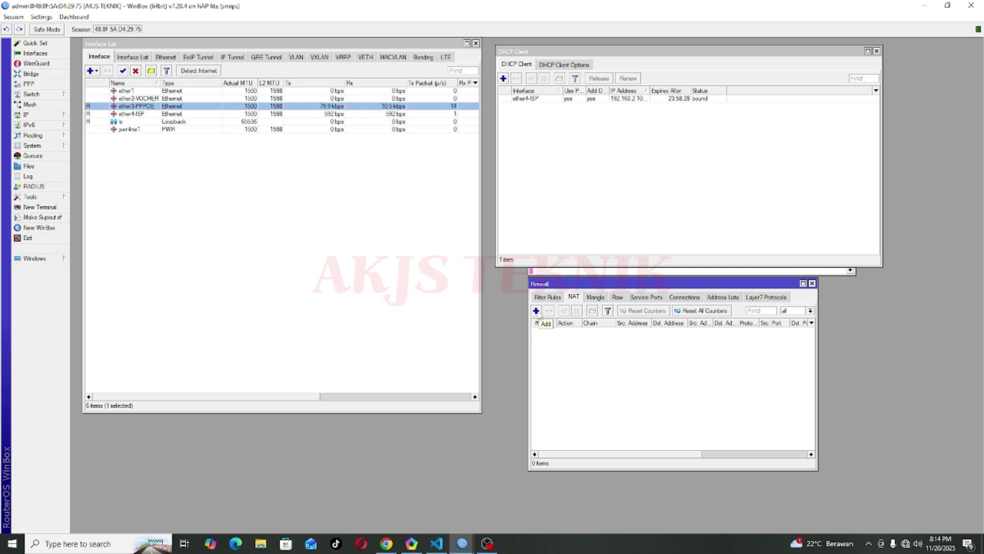
left_click(537, 311)
left_click_drag(153, 48, 526, 181)
left_click(430, 183)
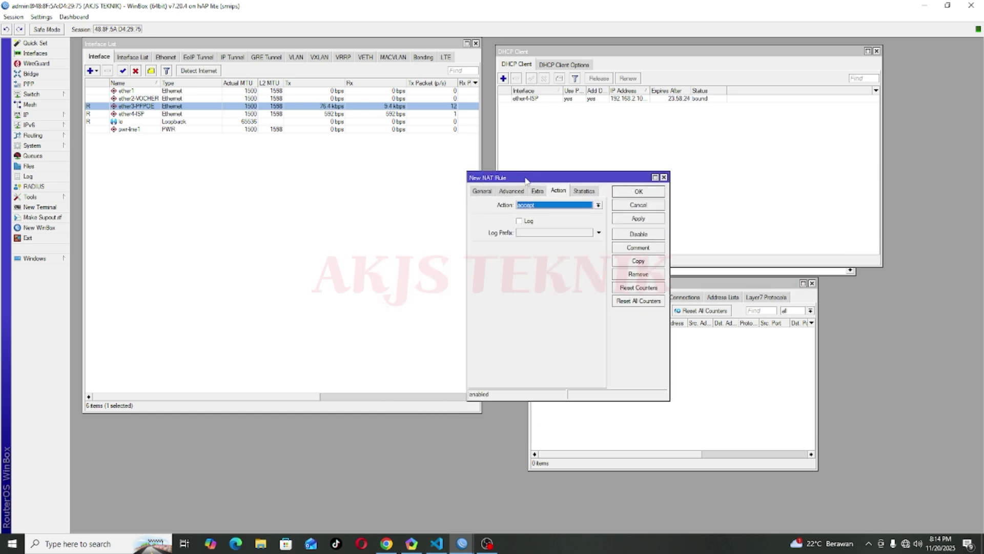
left_click(481, 192)
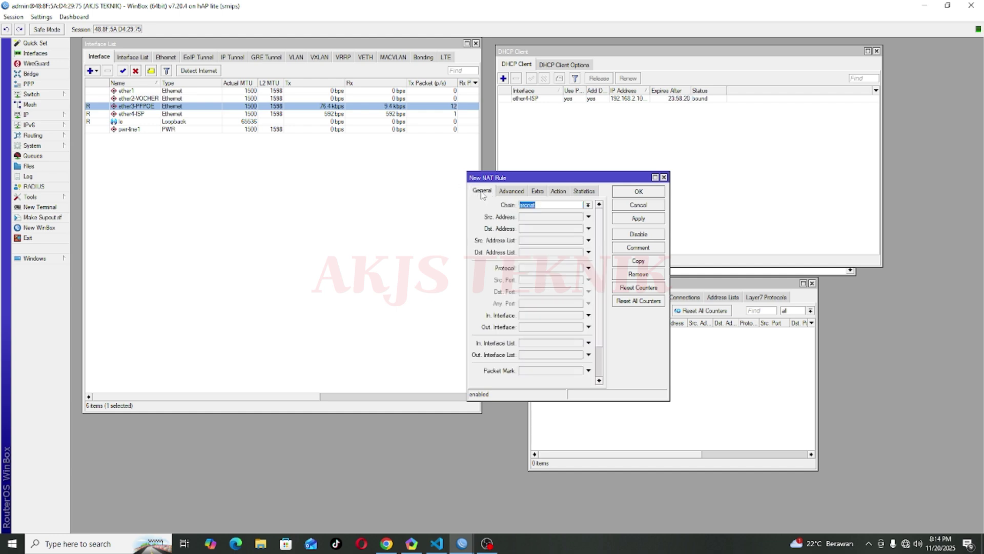
left_click(543, 205)
scroll(548, 210, "down", 1)
left_click(530, 315)
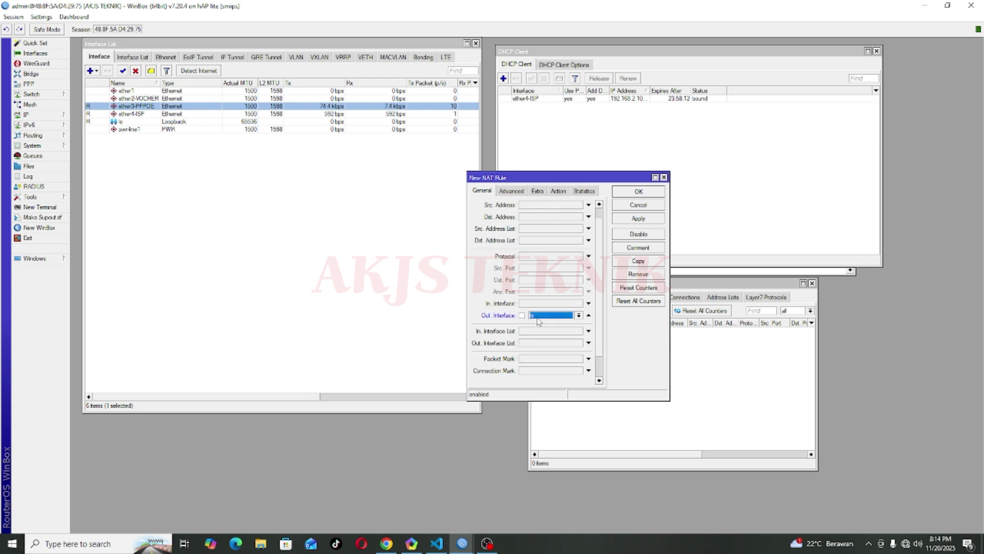
left_click(550, 317)
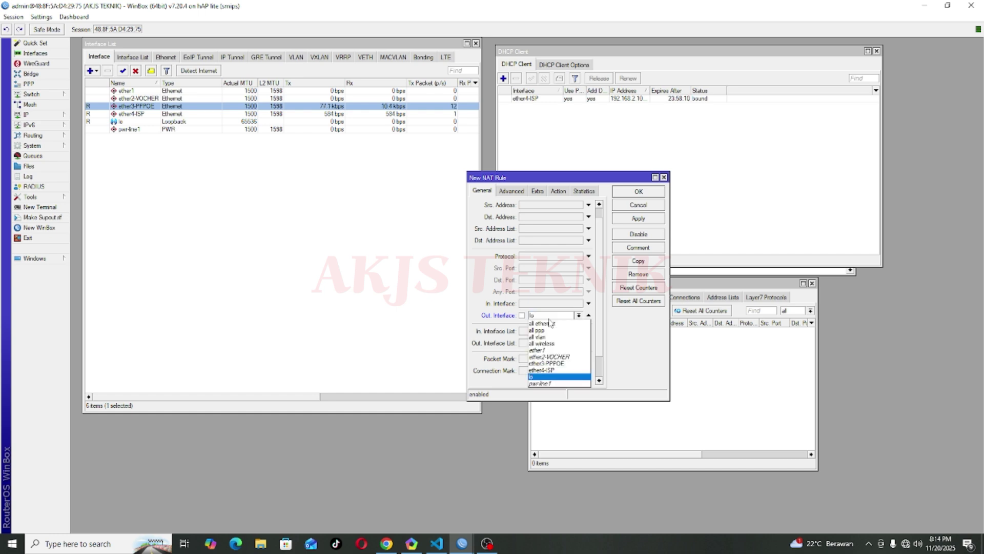
left_click(545, 370)
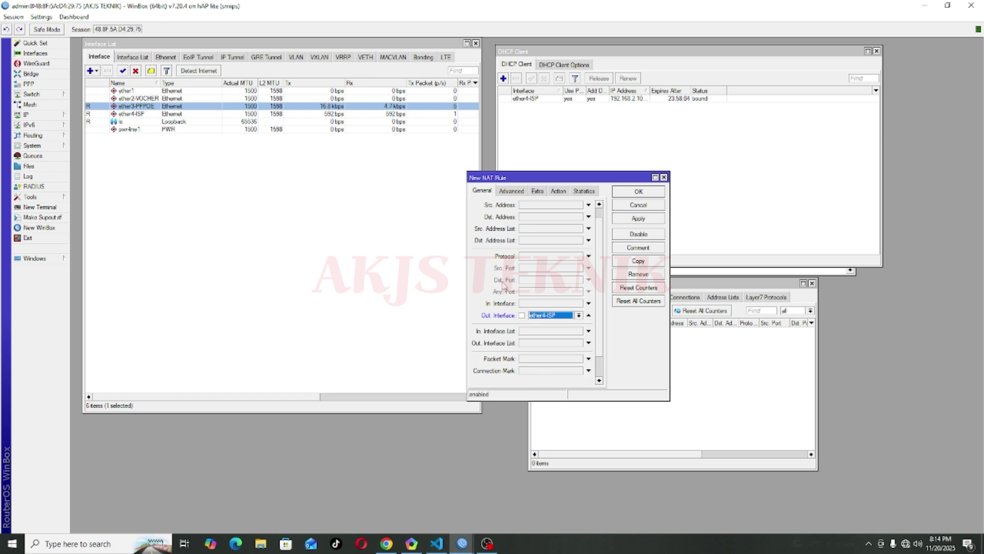
scroll(523, 248, "up", 1)
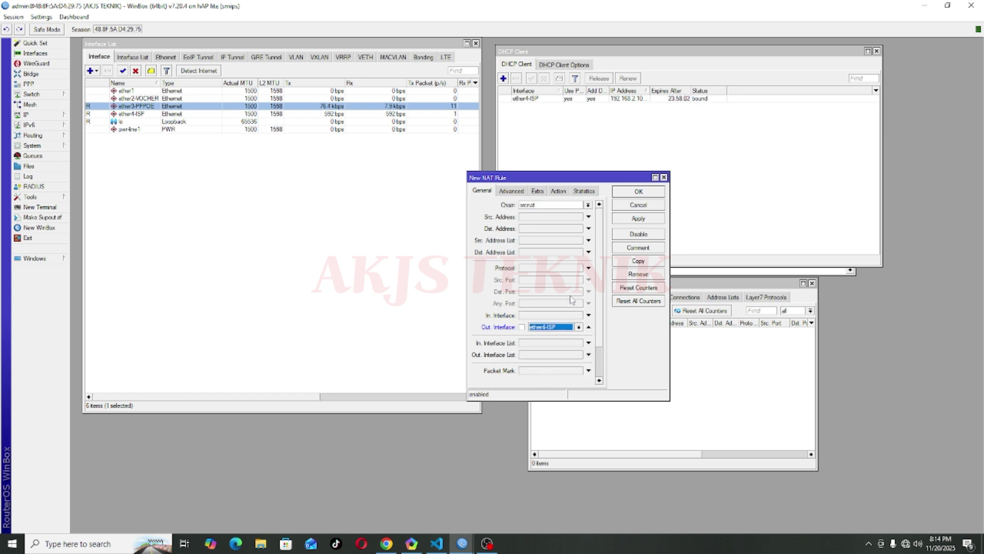
Step: Set the new NAT rule's action to masquerade, then apply and save the rule
left_click(557, 193)
left_click(534, 207)
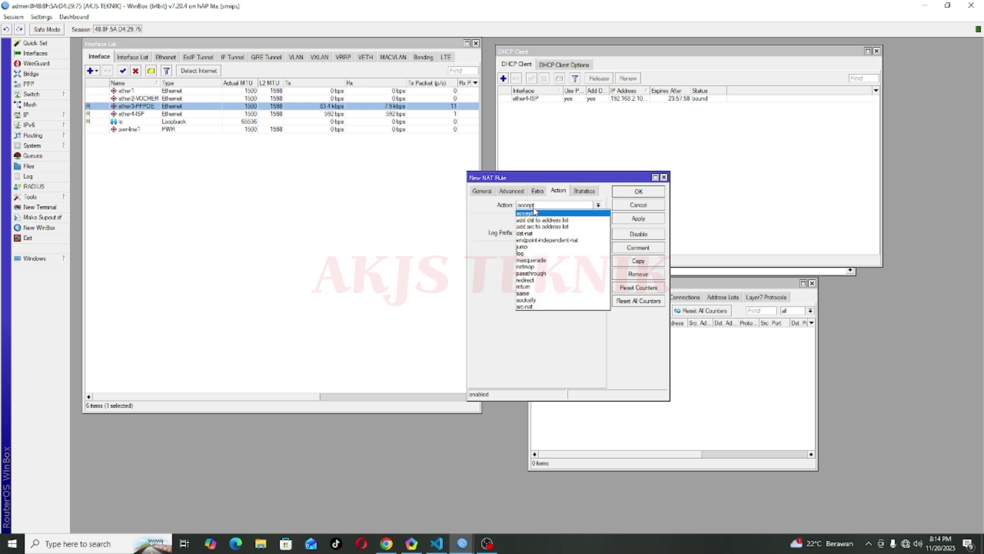
left_click(531, 260)
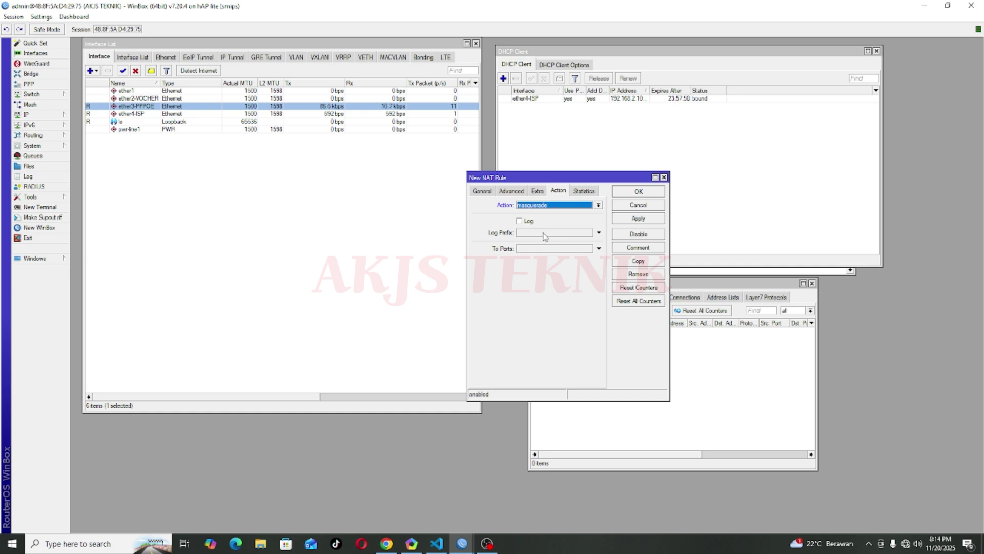
left_click(654, 221)
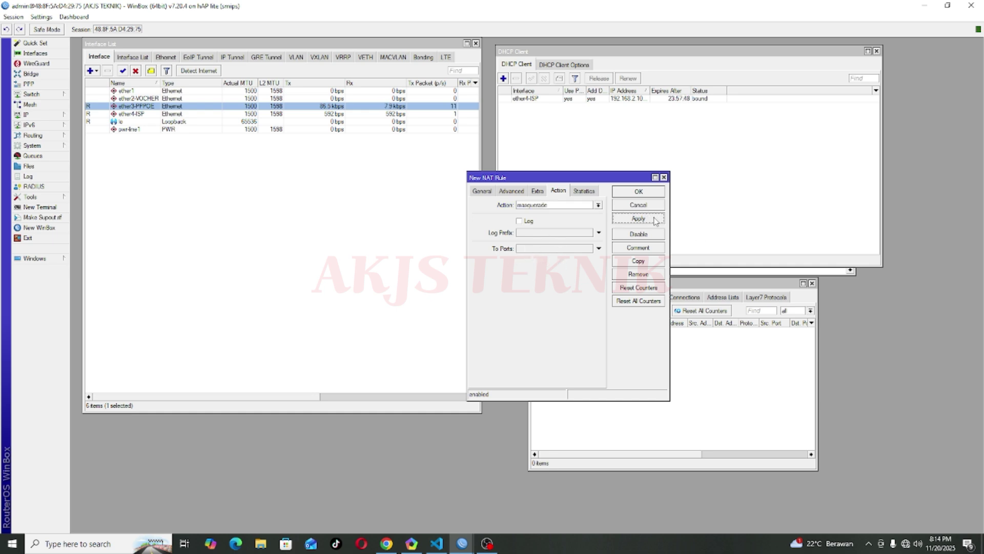
left_click(641, 193)
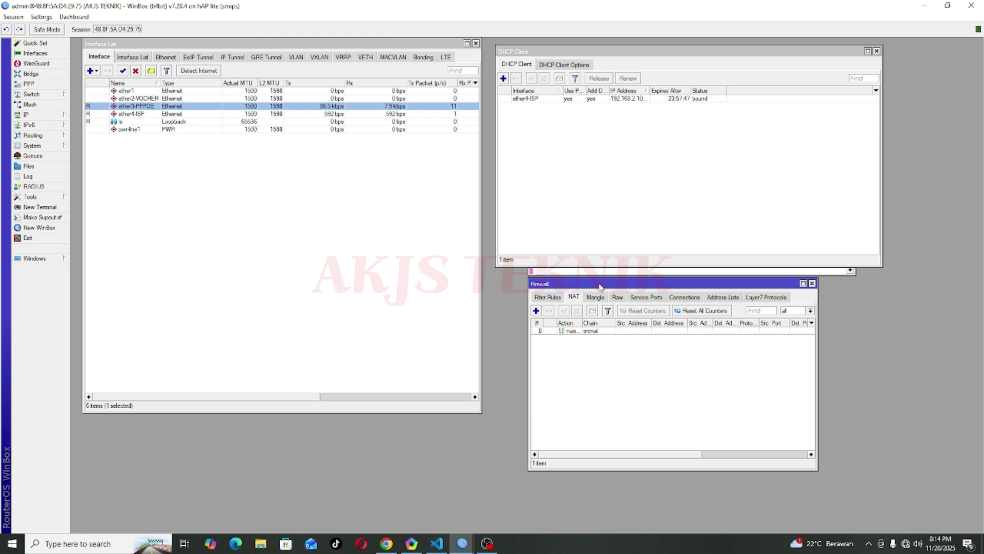
Step: Move the firewall window up and review the masquerade rule alongside the ether2-VOCHER and ether3-PPPOE ports
left_click_drag(602, 284, 575, 154)
left_click(545, 201)
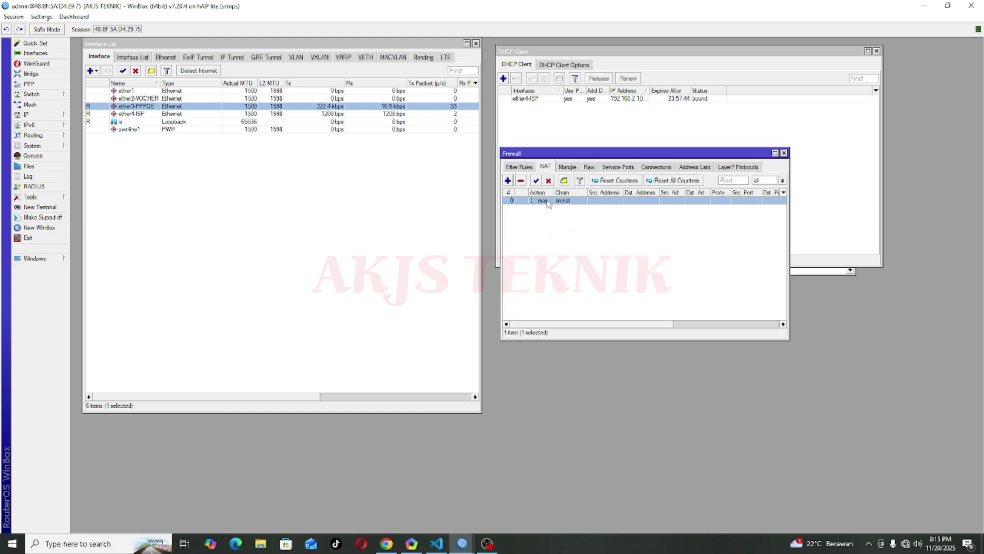
left_click_drag(619, 324, 564, 322)
left_click(135, 98)
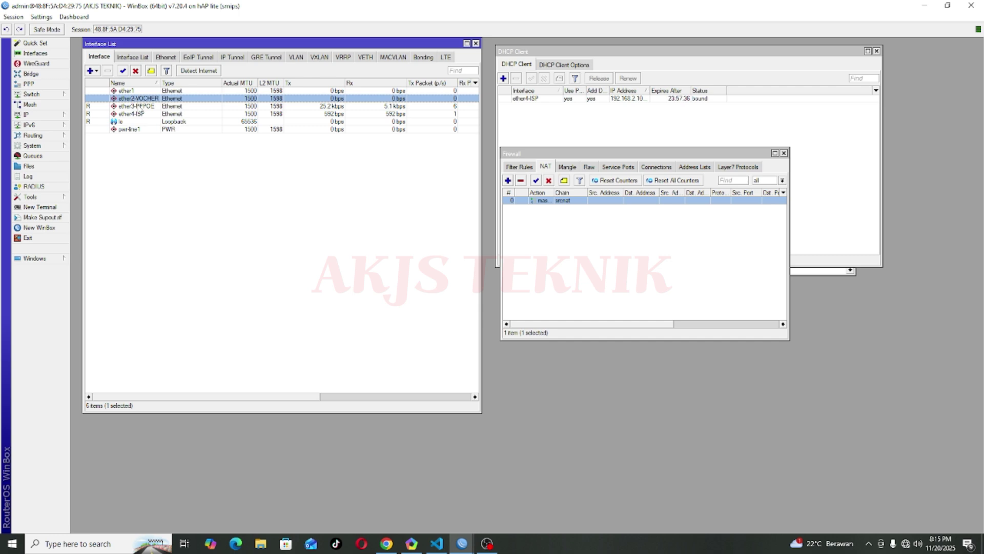
left_click(138, 106)
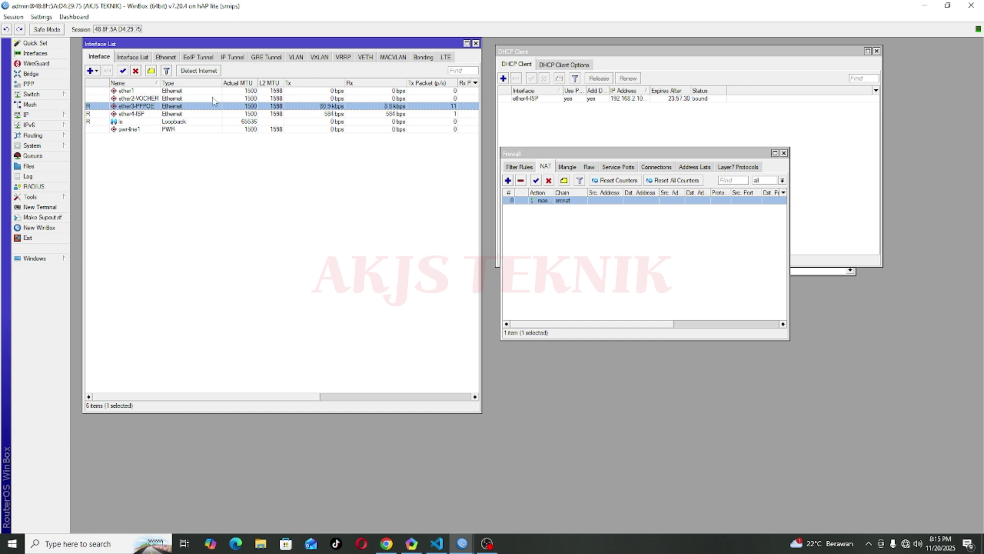
left_click(145, 98)
Step: Disable the srcnat masquerade rule and check the ether3-PPPOE and ether4-ISP ports in the interface list
left_click(627, 212)
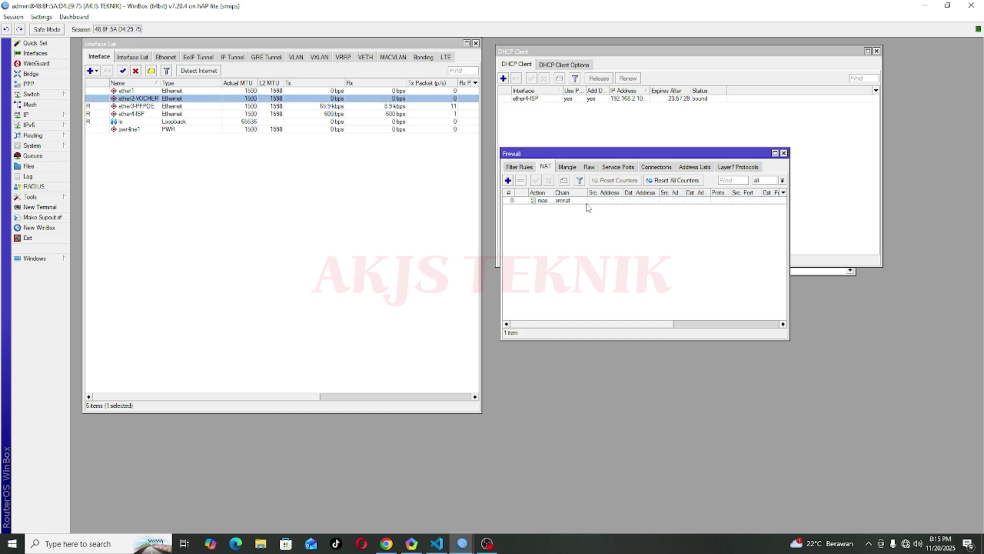
left_click(549, 180)
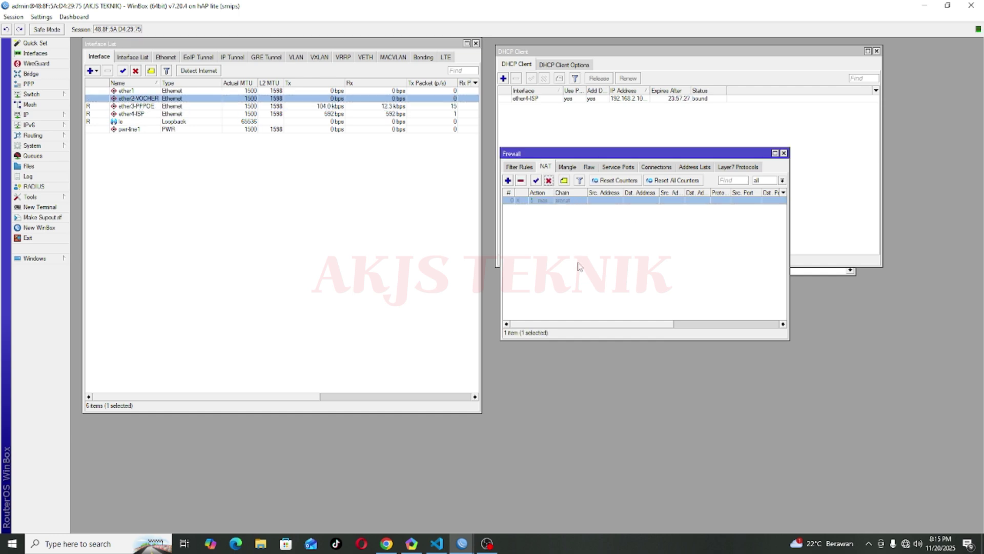
left_click(151, 107)
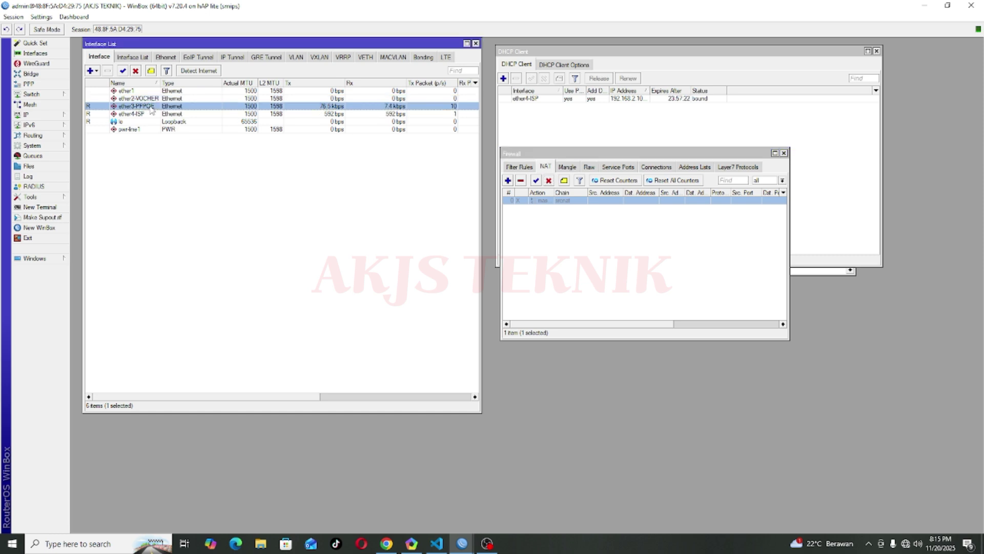
left_click(145, 115)
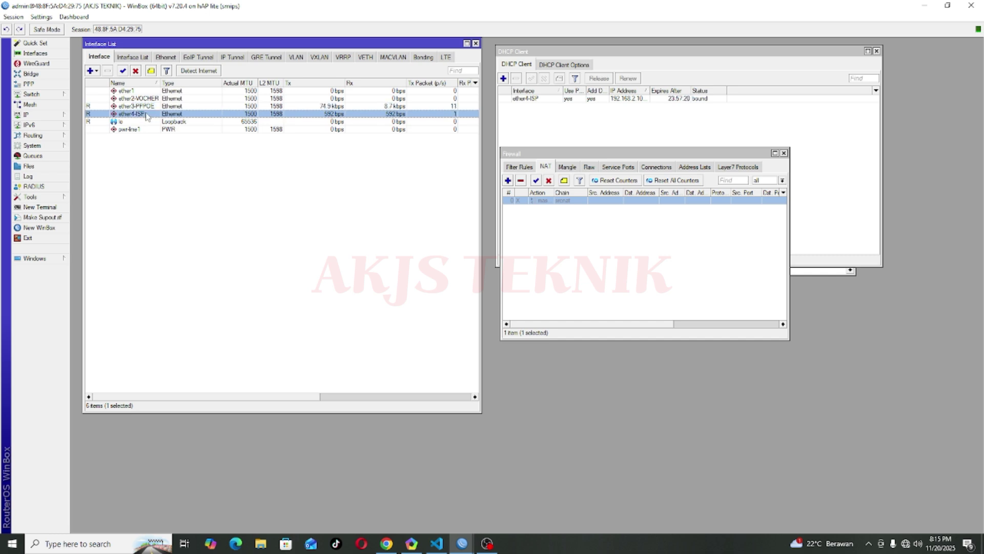
Step: Enable the srcnat masquerade rule again and check its out interface in the NAT list
left_click(535, 185)
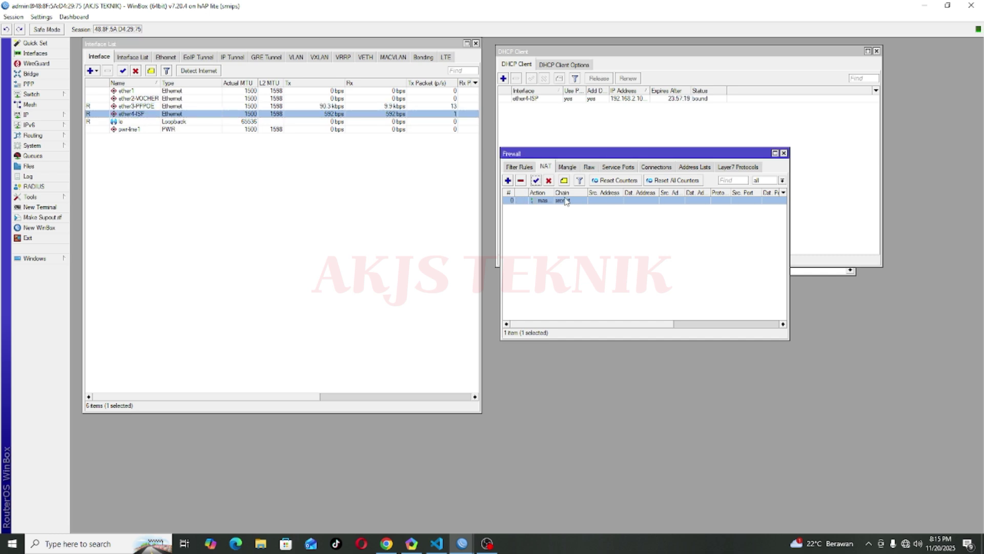
left_click_drag(606, 323, 675, 324)
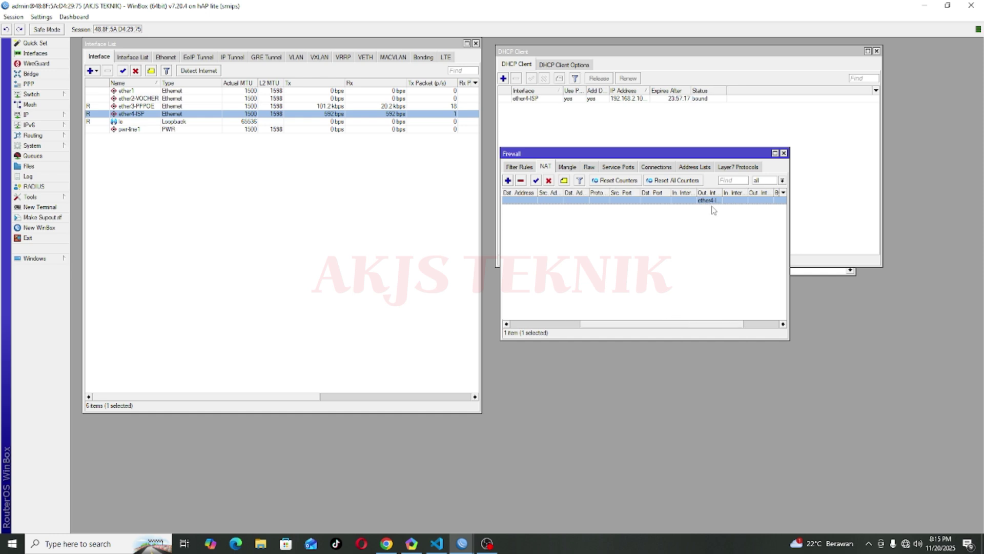
Step: Clear the out interface from the srcnat masquerade rule, then apply and save the rule
double_click(711, 201)
left_click(484, 191)
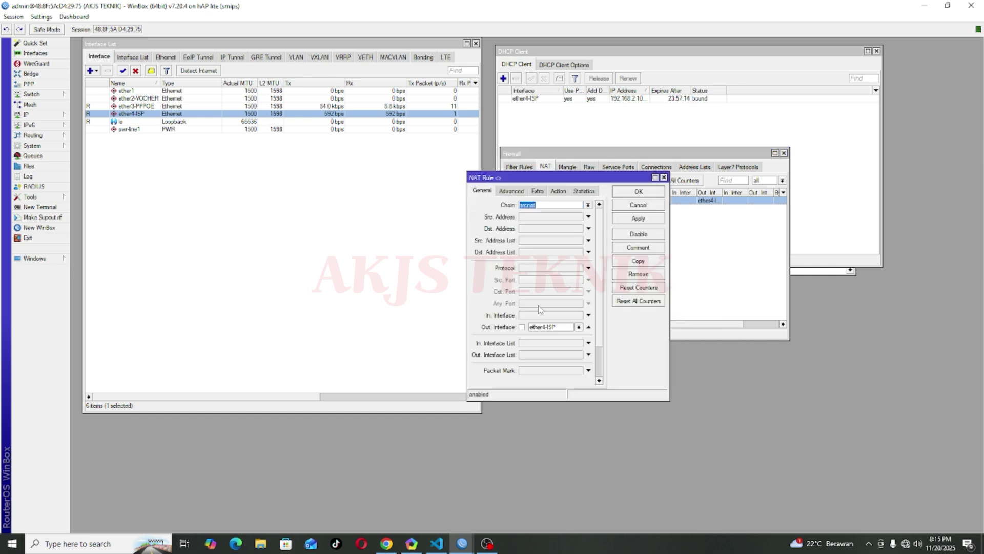
left_click(589, 327)
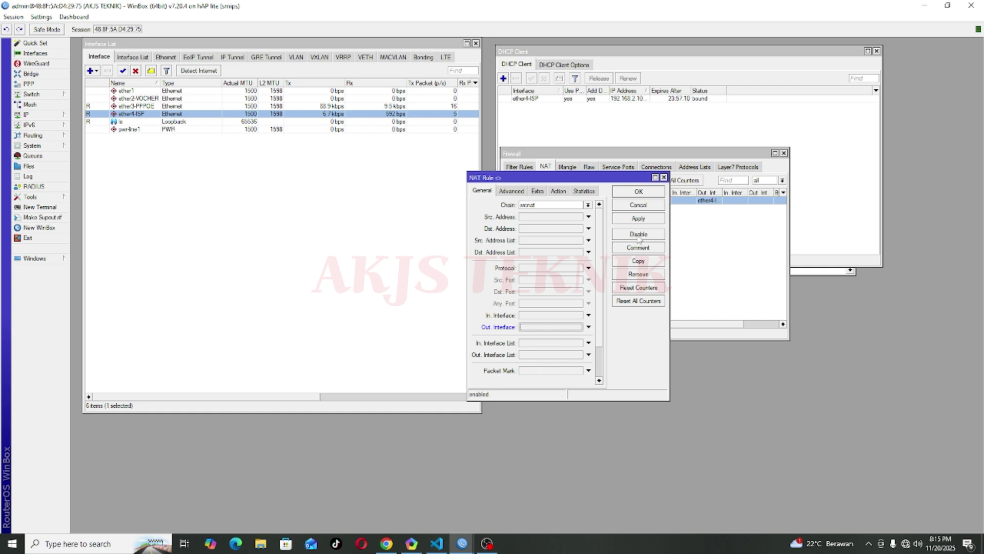
left_click(638, 220)
left_click(650, 194)
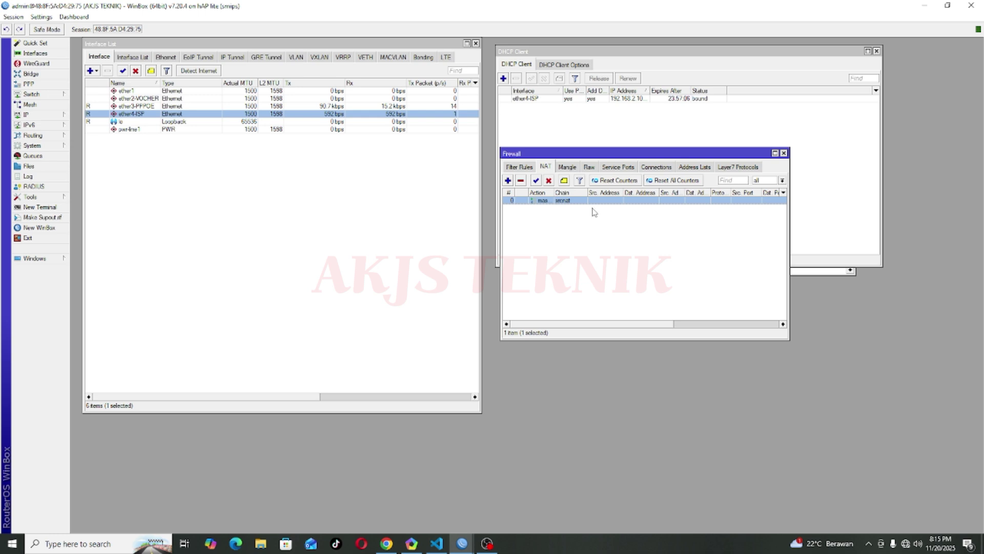
Step: Review the ether1, ether2-VOCHER, ether3-PPPOE and ether4-ISP ports in the interface list
left_click(138, 106)
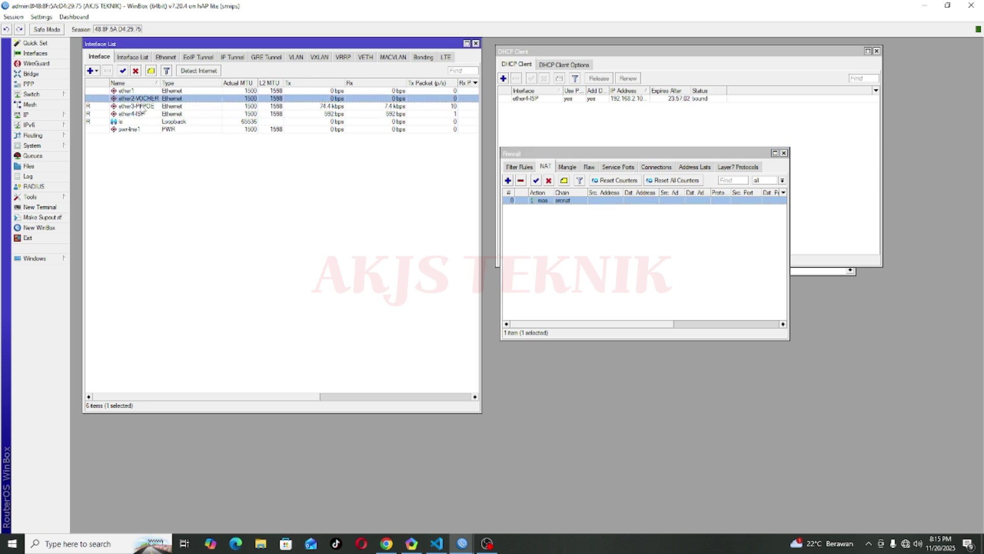
left_click(143, 114)
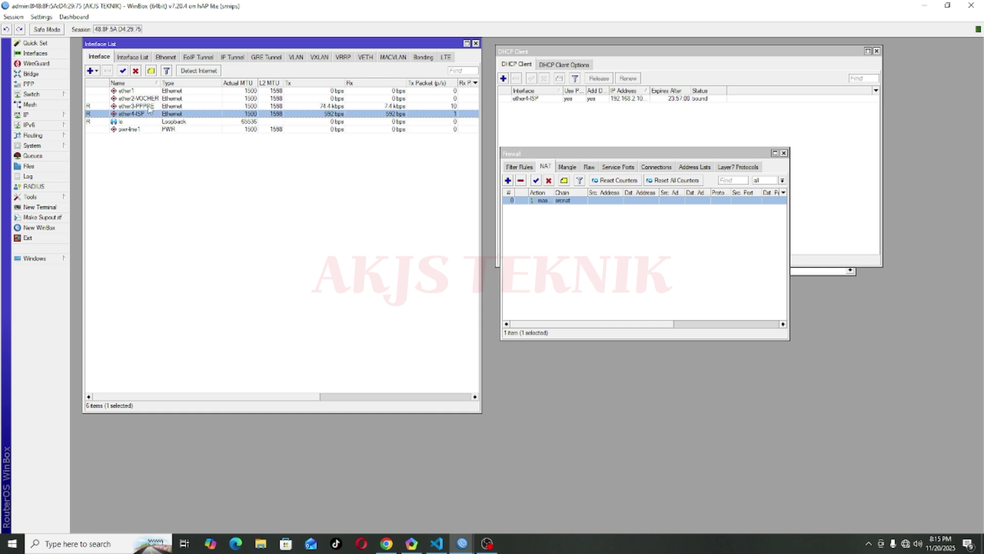
left_click(142, 91)
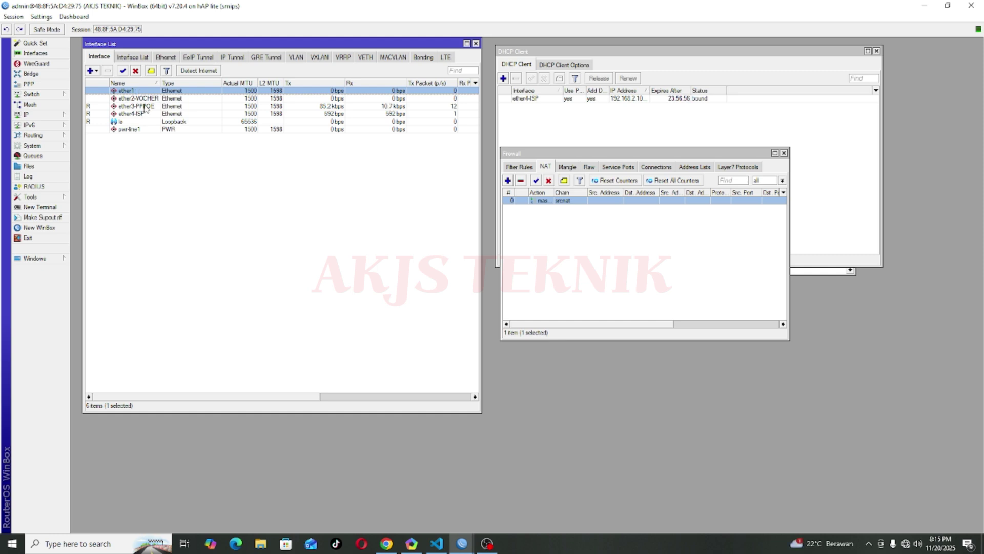
left_click(145, 115)
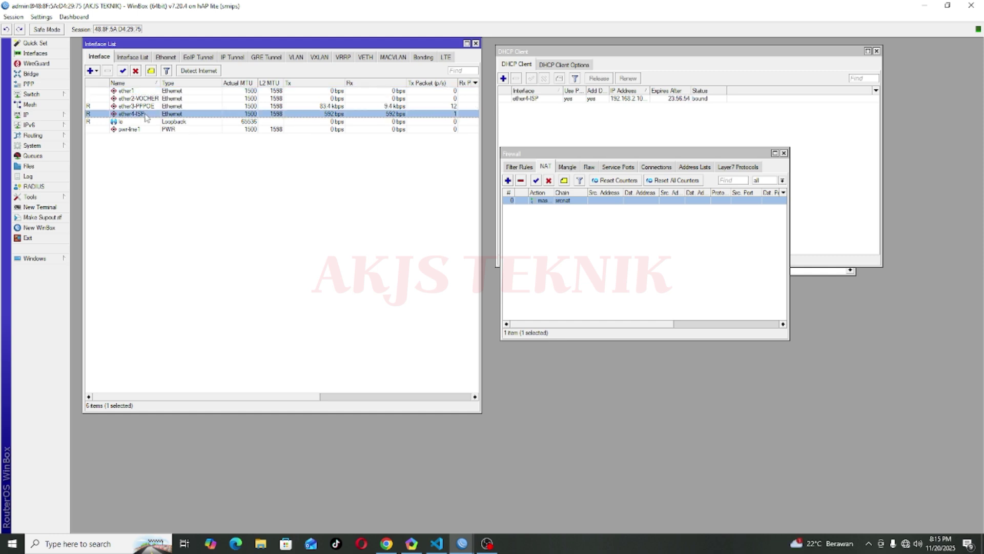
left_click(137, 92)
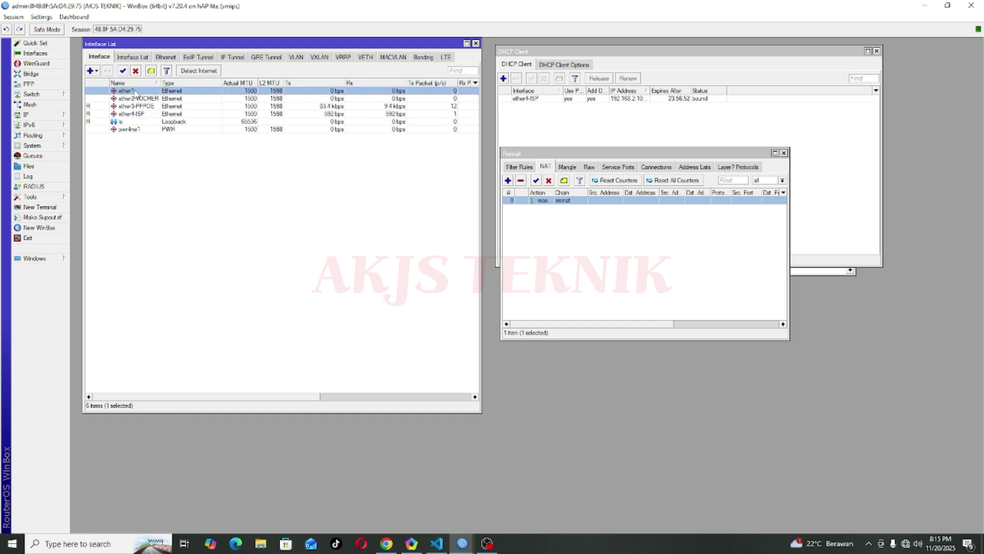
left_click(138, 113)
Step: Set the srcnat masquerade rule's out interface to ether4-ISP, then apply and save the rule
double_click(578, 201)
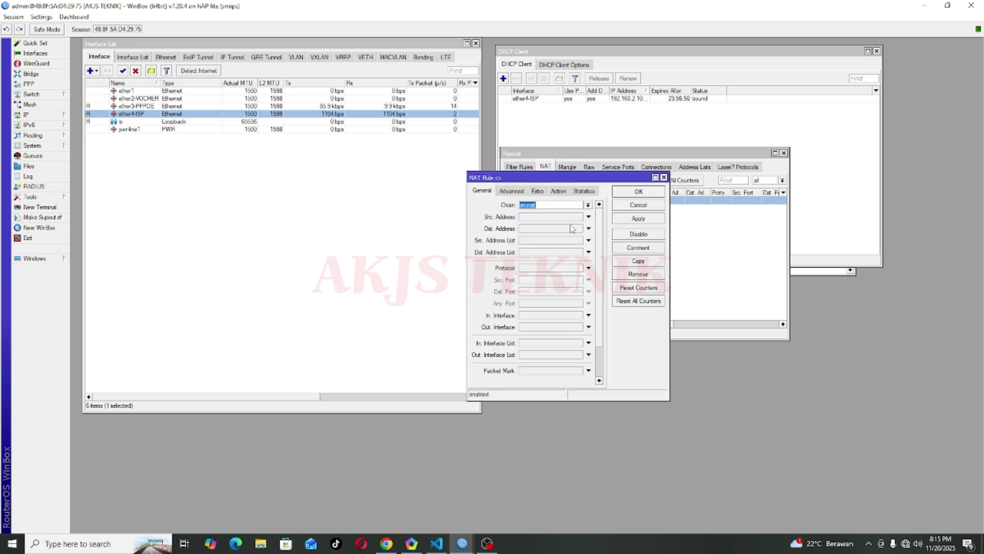
left_click_drag(528, 178, 561, 168)
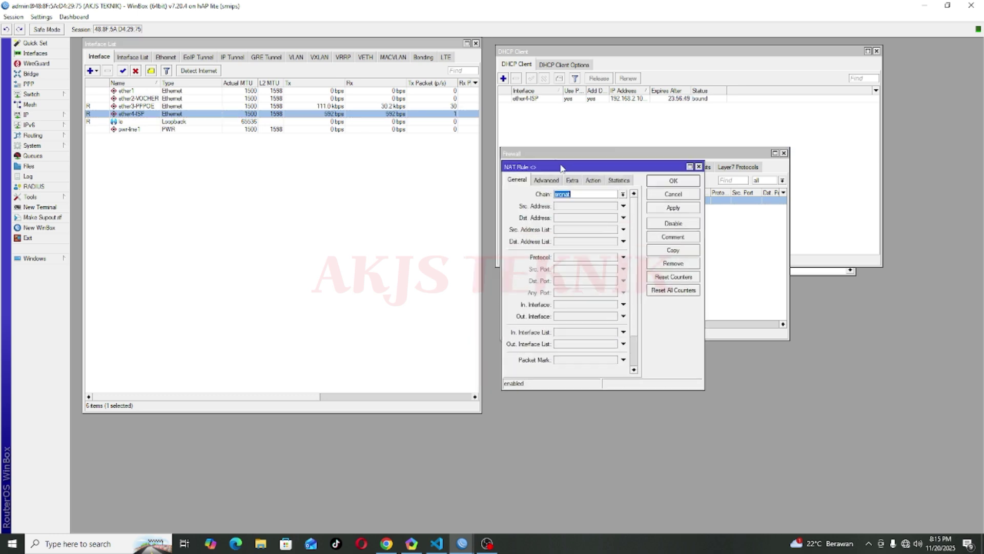
left_click(567, 318)
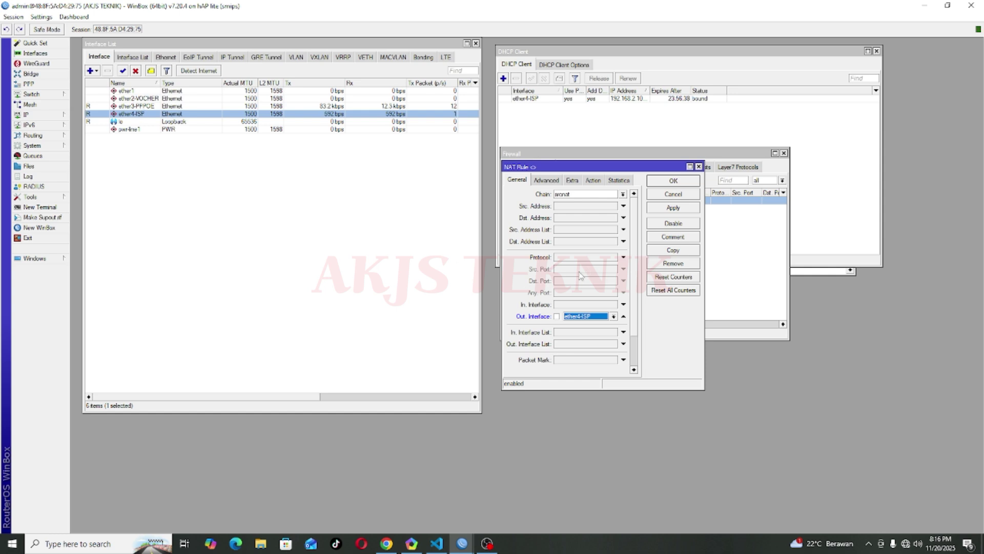
left_click(624, 316)
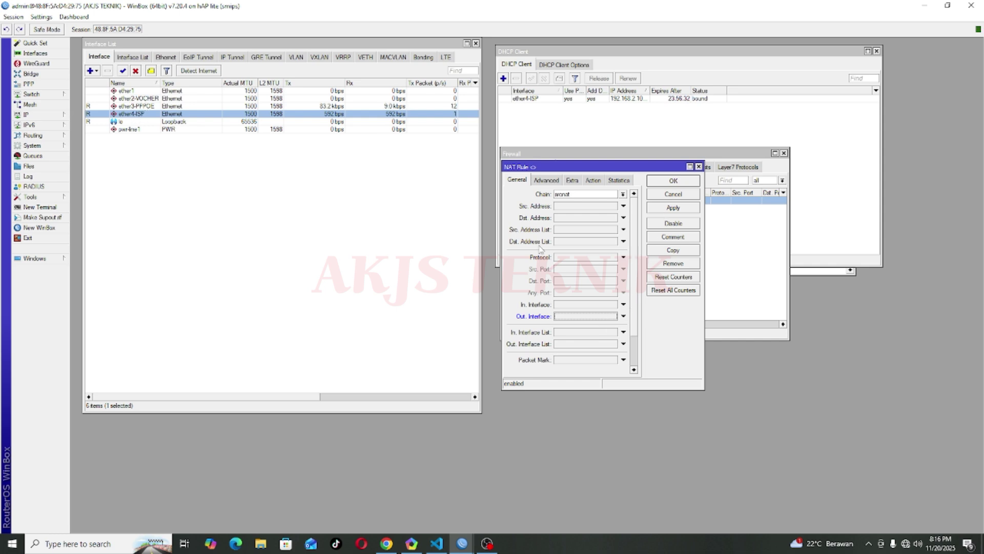
left_click(586, 319)
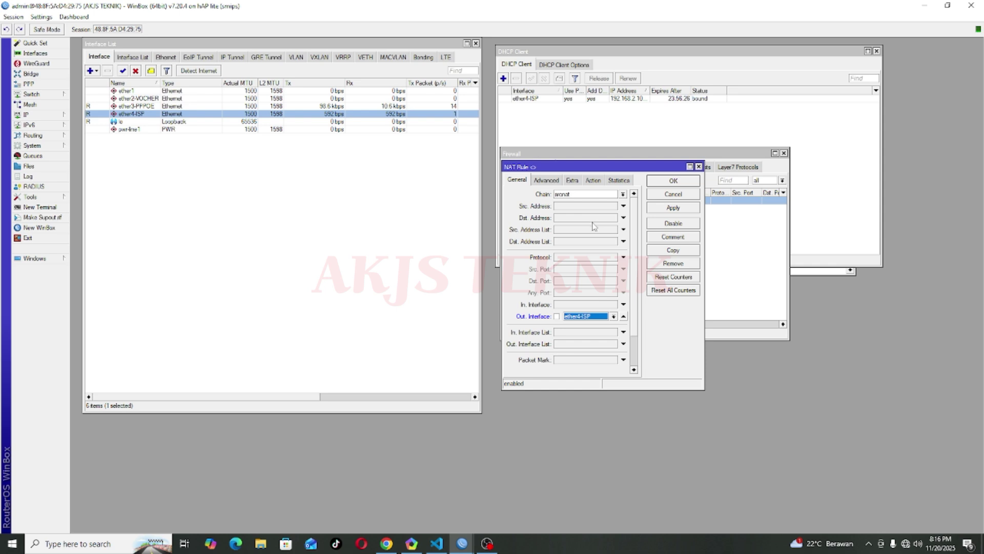
left_click(673, 207)
left_click(673, 181)
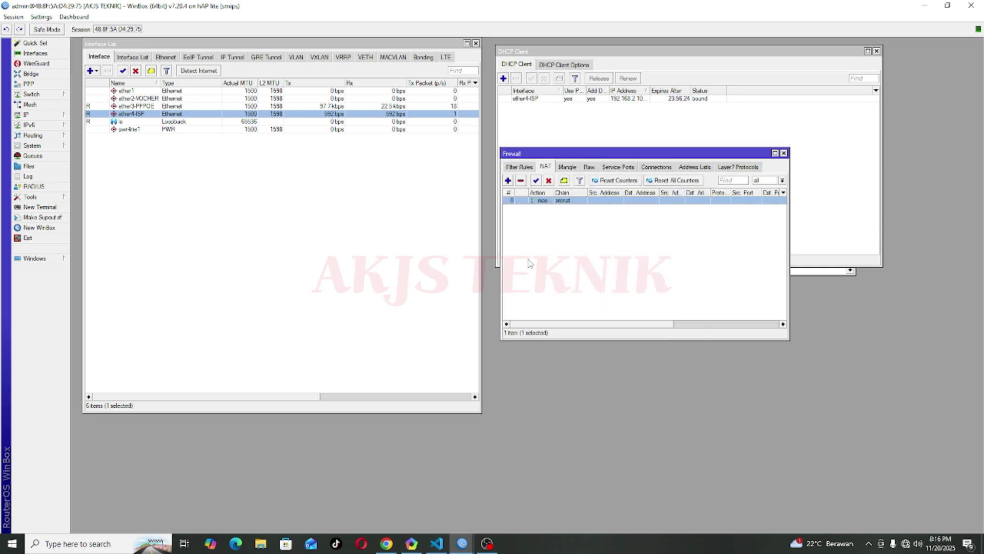